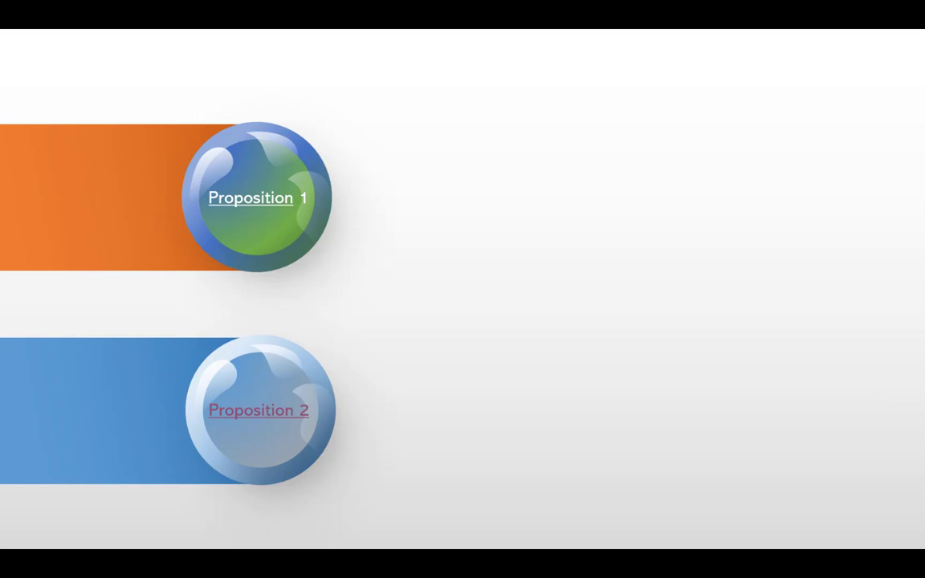
Step: Reveal the title and both proposition texts, then test Proposition 1's link to Click The Comp and back
{"action": "left_click", "coordinate": [550, 146]}
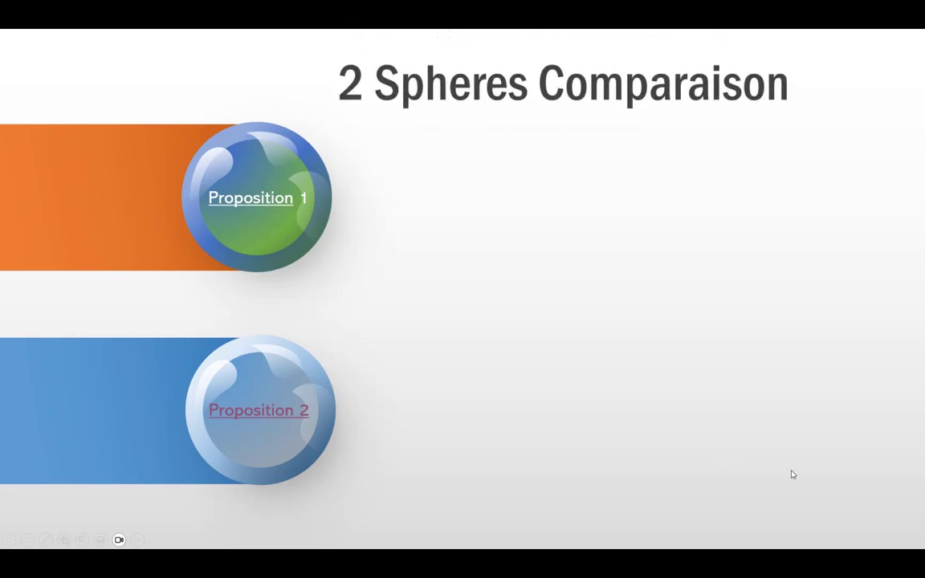
{"action": "left_click", "coordinate": [918, 478]}
{"action": "left_click", "coordinate": [918, 478]}
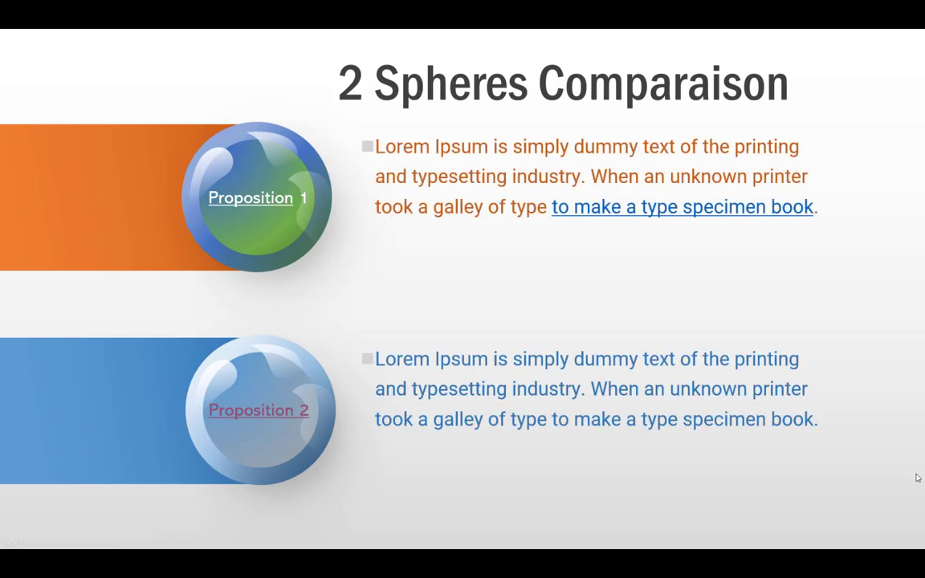
{"action": "left_click", "coordinate": [262, 202]}
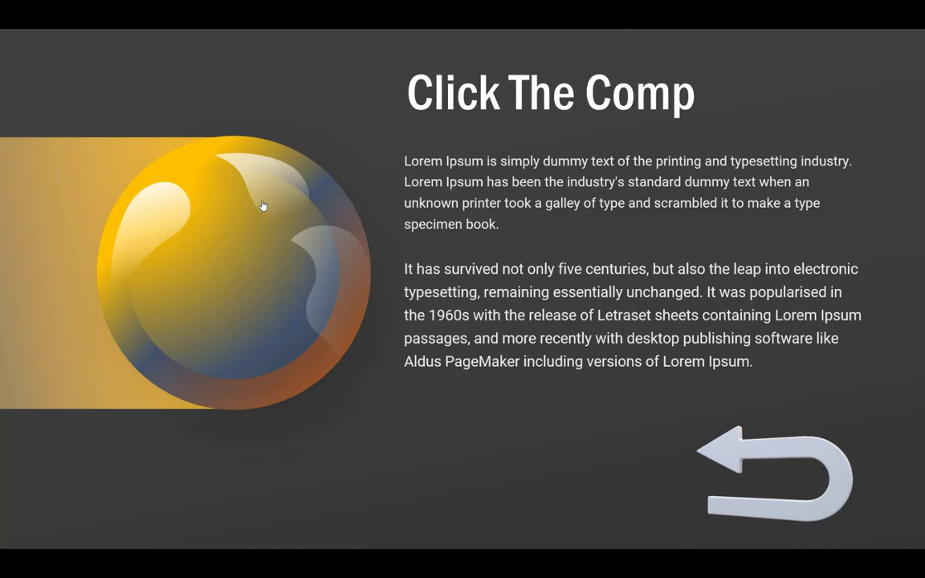
{"action": "left_click", "coordinate": [836, 474]}
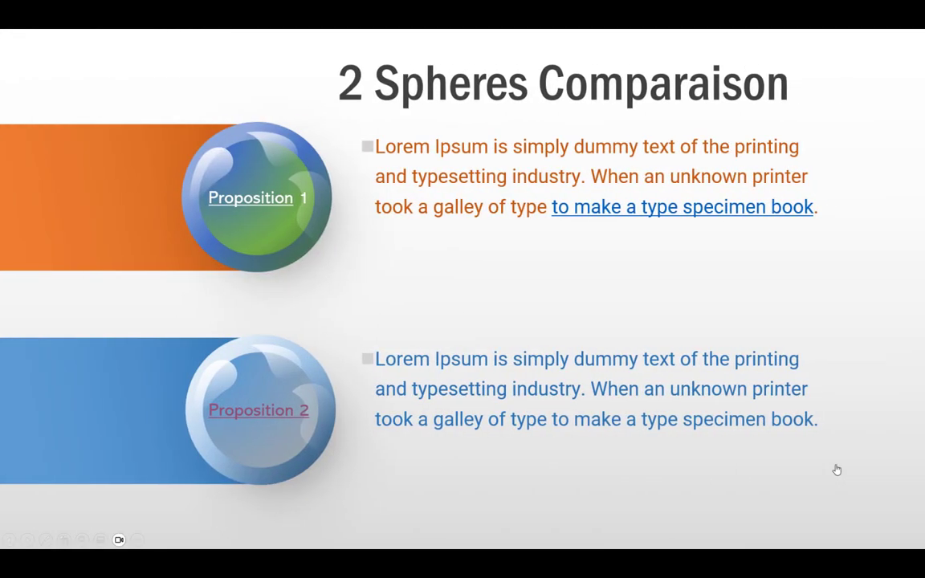
Step: Test Proposition 2's link to Image... and back, enlarge the round photo, then exit the slideshow
{"action": "left_click", "coordinate": [257, 414]}
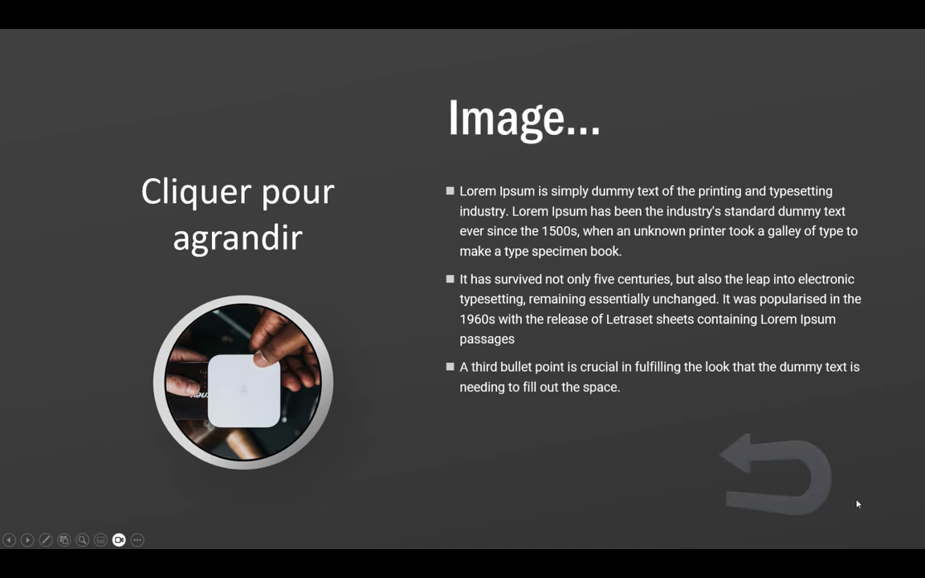
{"action": "left_click", "coordinate": [823, 456]}
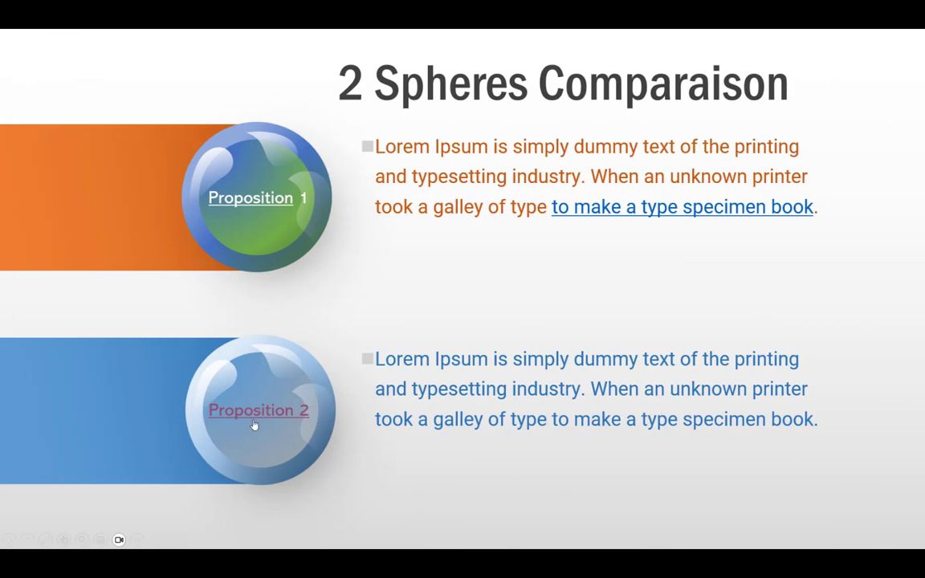
{"action": "left_click", "coordinate": [250, 414]}
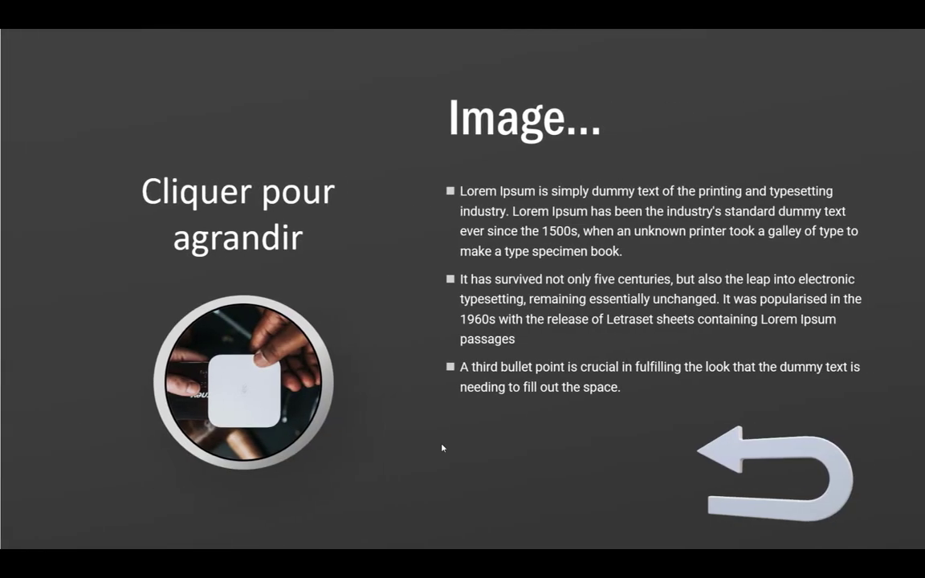
{"action": "left_click", "coordinate": [245, 391]}
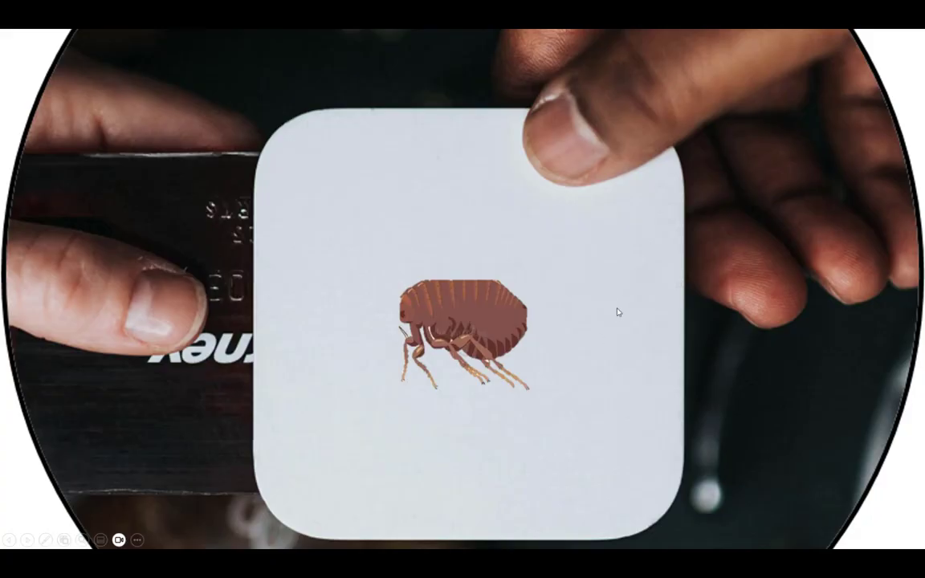
{"action": "key", "text": "Escape"}
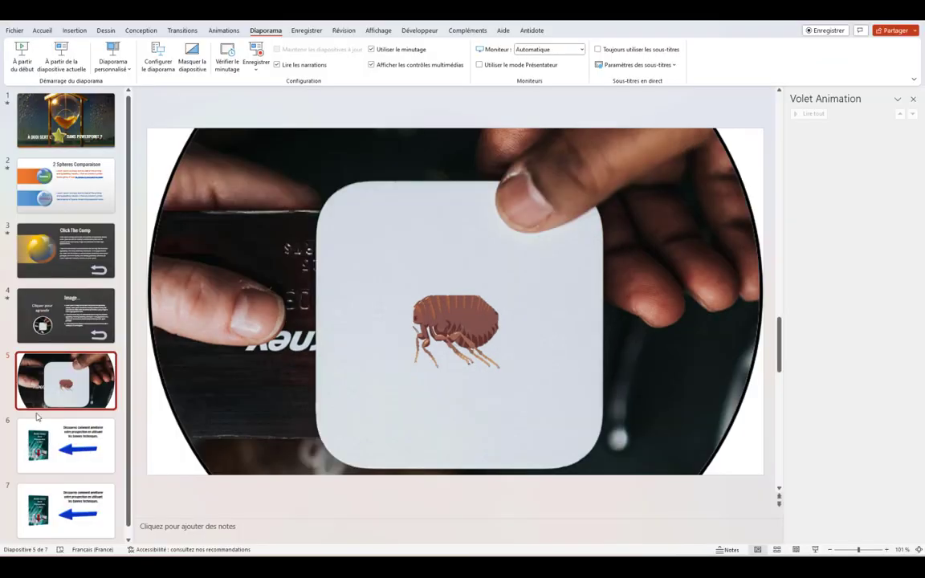
Step: Play slide 6, follow the book cover to the prospectools.fr page, then return to PowerPoint
{"action": "left_click", "coordinate": [51, 441]}
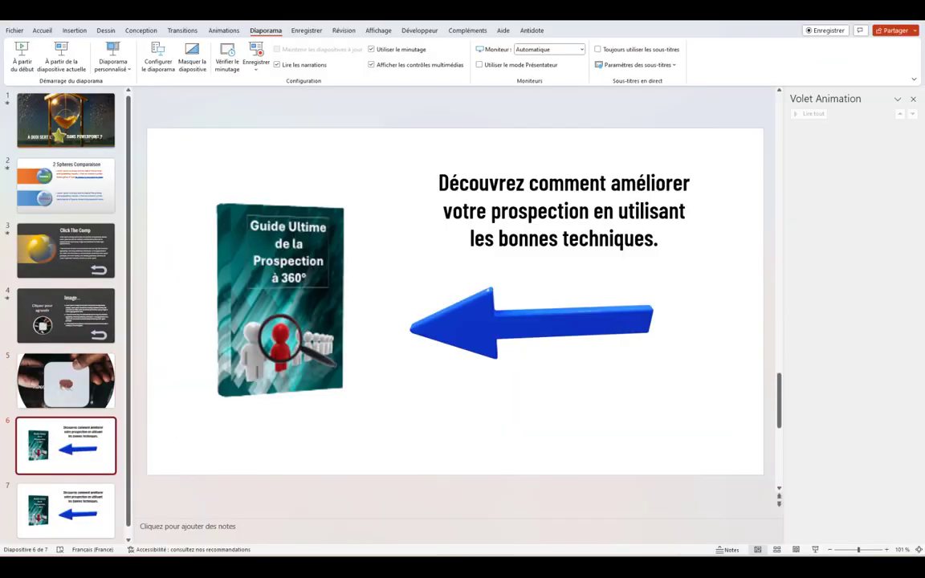
{"action": "left_click", "coordinate": [816, 551]}
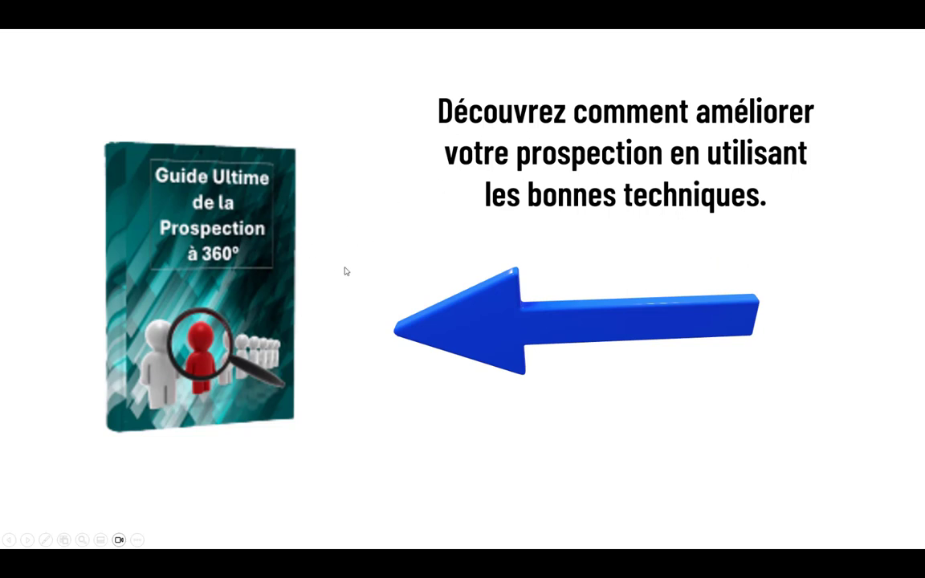
{"action": "left_click", "coordinate": [186, 255]}
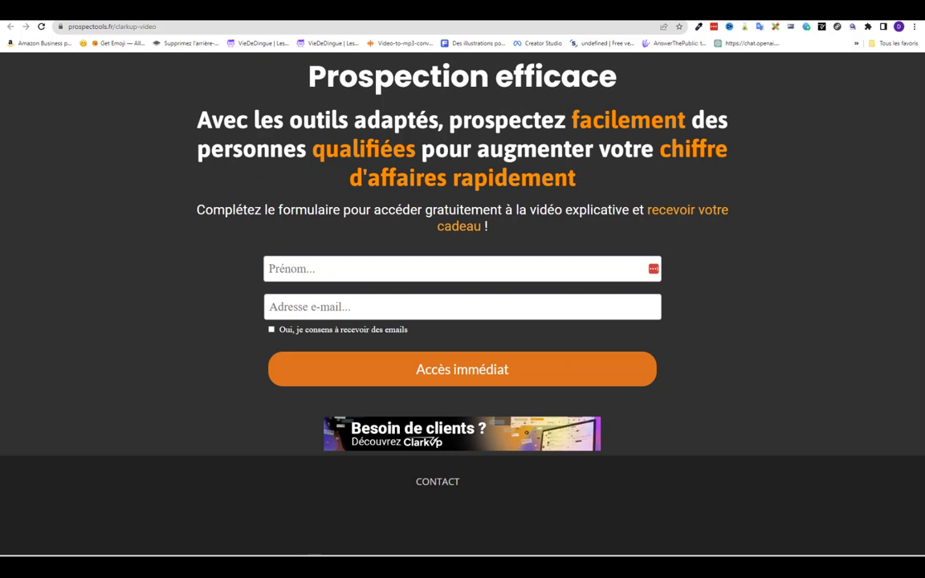
{"action": "mouse_move", "coordinate": [330, 566]}
{"action": "left_click", "coordinate": [254, 491]}
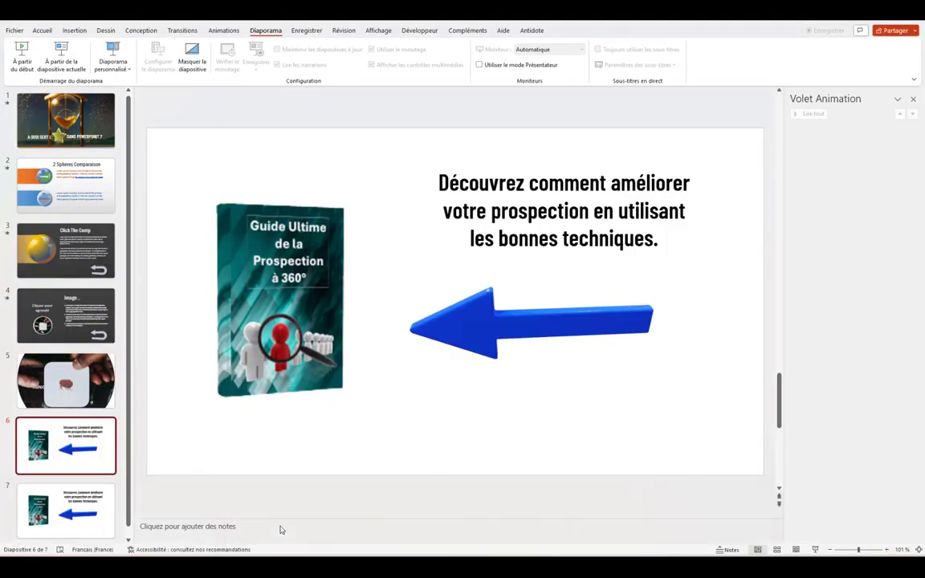
Step: Play slide 7, open the book image's Google Drive PDF link, then switch back to the slideshow
{"action": "left_click", "coordinate": [93, 524]}
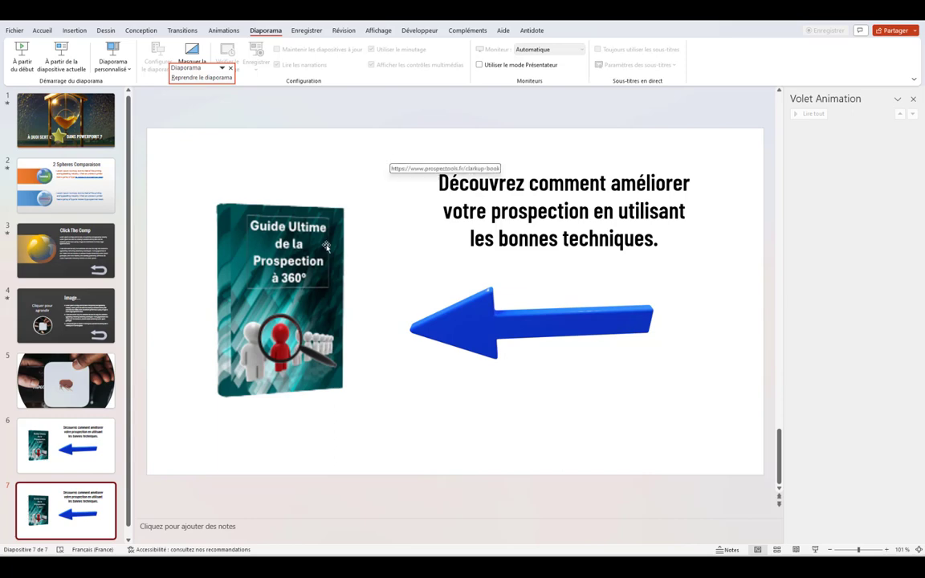
{"action": "left_click", "coordinate": [265, 237]}
{"action": "key", "text": "shift+F5"}
{"action": "left_click", "coordinate": [223, 234]}
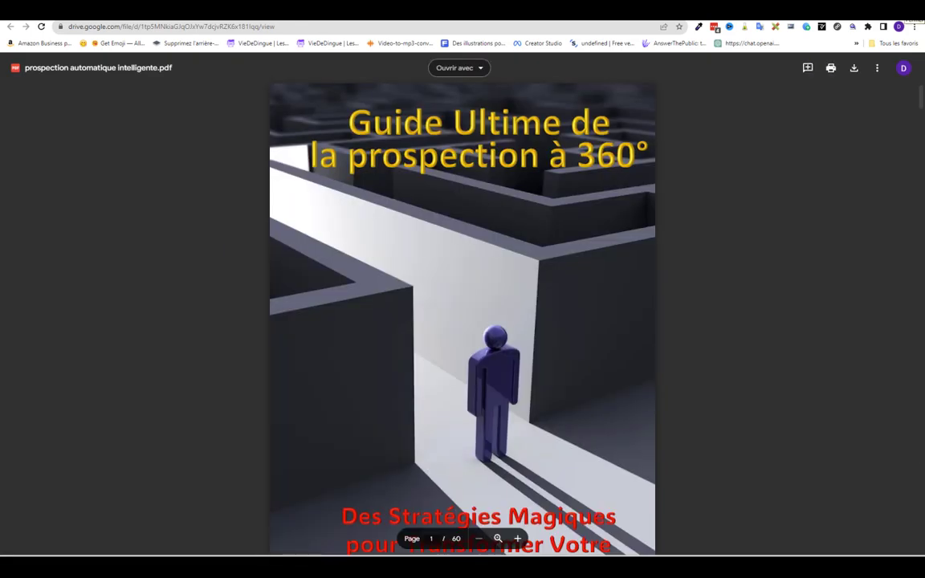
{"action": "key", "text": "alt+Tab"}
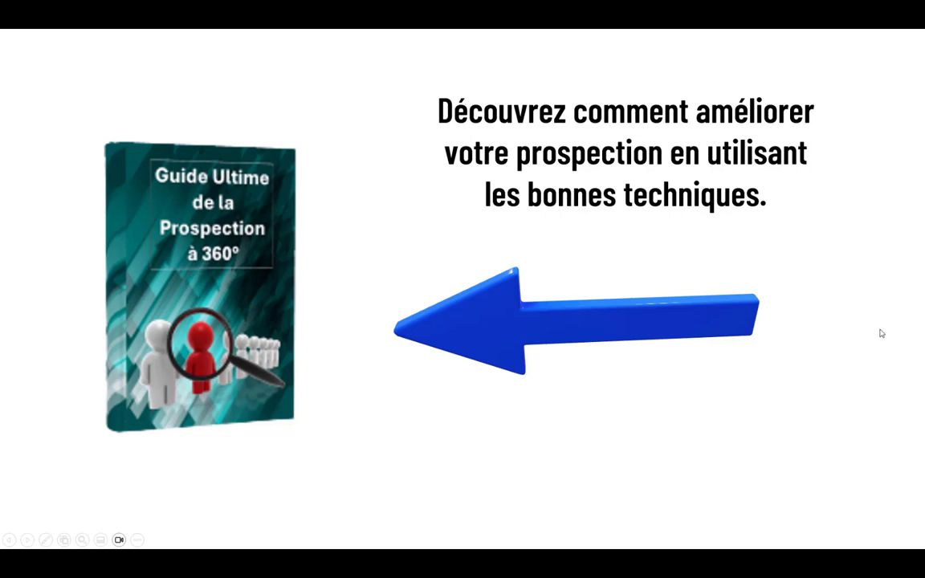
Step: Exit the slideshow and bring up slide 2, 2 Spheres Comparaison, in the editor
{"action": "key", "text": "Escape"}
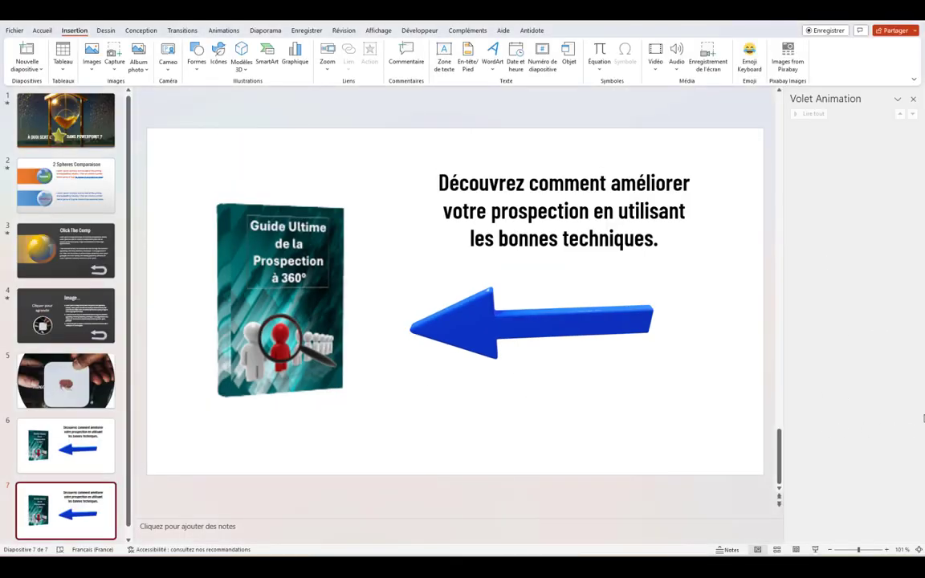
{"action": "left_click", "coordinate": [99, 125]}
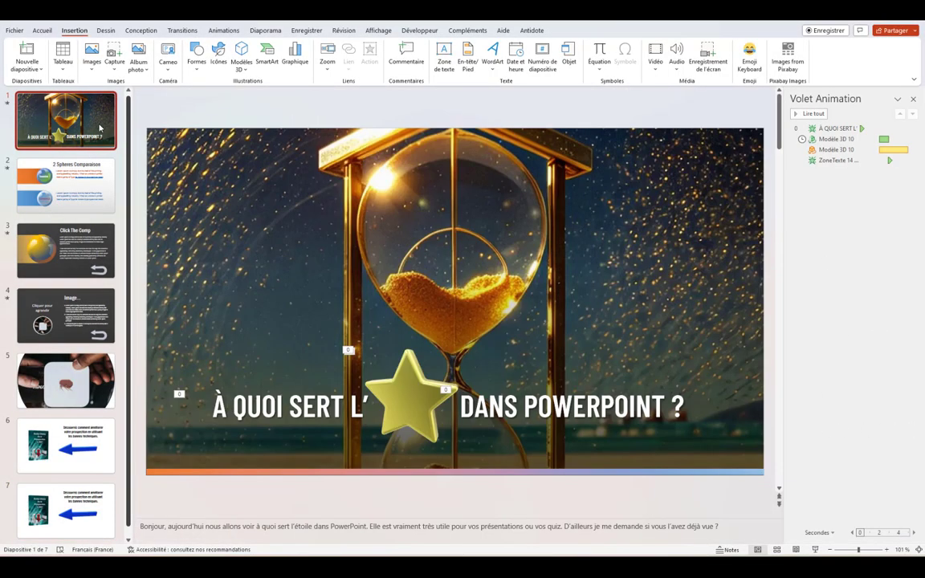
{"action": "key", "text": "Down"}
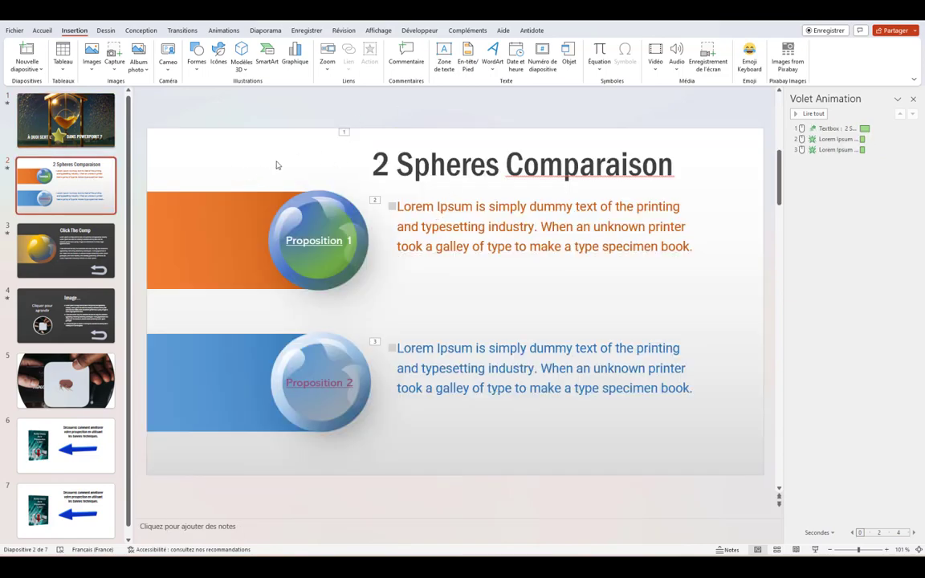
Step: Replay all of slide 2's animations, then select the Proposition 1 text inside its sphere
{"action": "left_click", "coordinate": [809, 116]}
{"action": "left_click", "coordinate": [314, 230]}
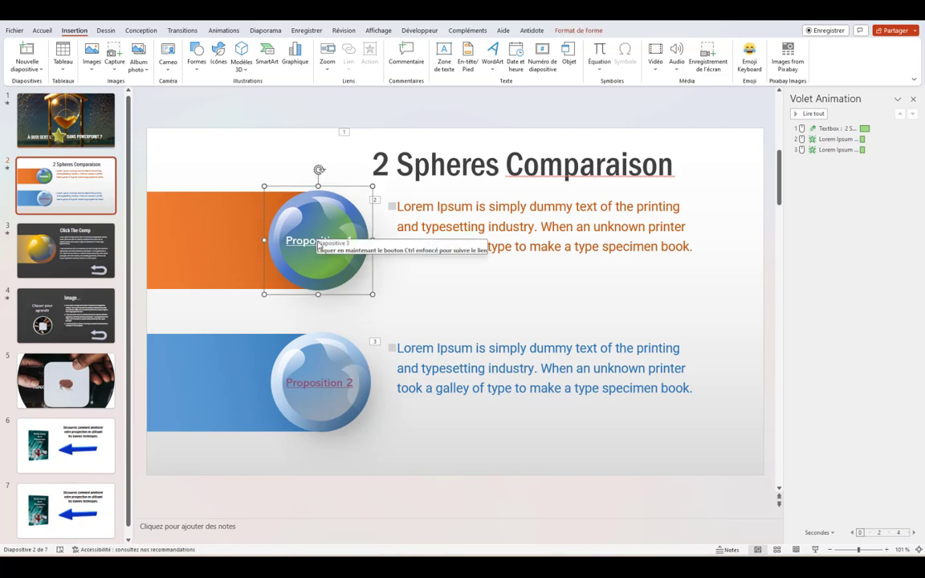
{"action": "left_click", "coordinate": [297, 235]}
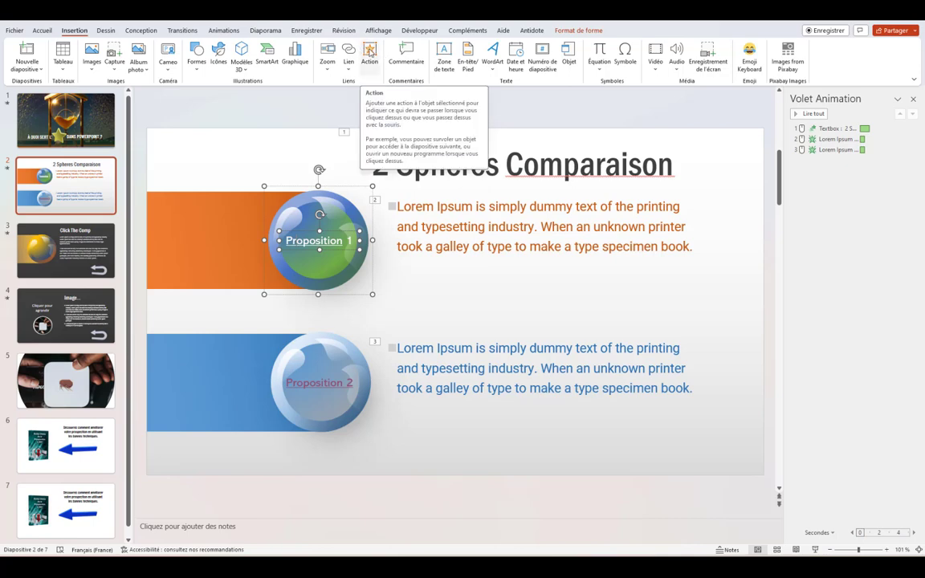
Step: Set Proposition 1's click action to hyperlink to Diapositive 3 with the Sifflement sound
{"action": "left_click", "coordinate": [370, 52]}
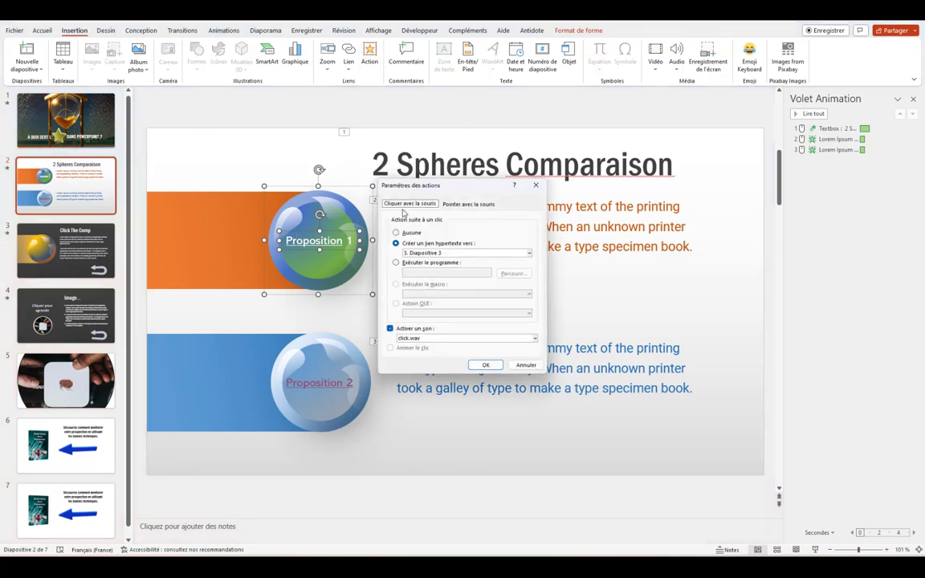
{"action": "left_click", "coordinate": [395, 232]}
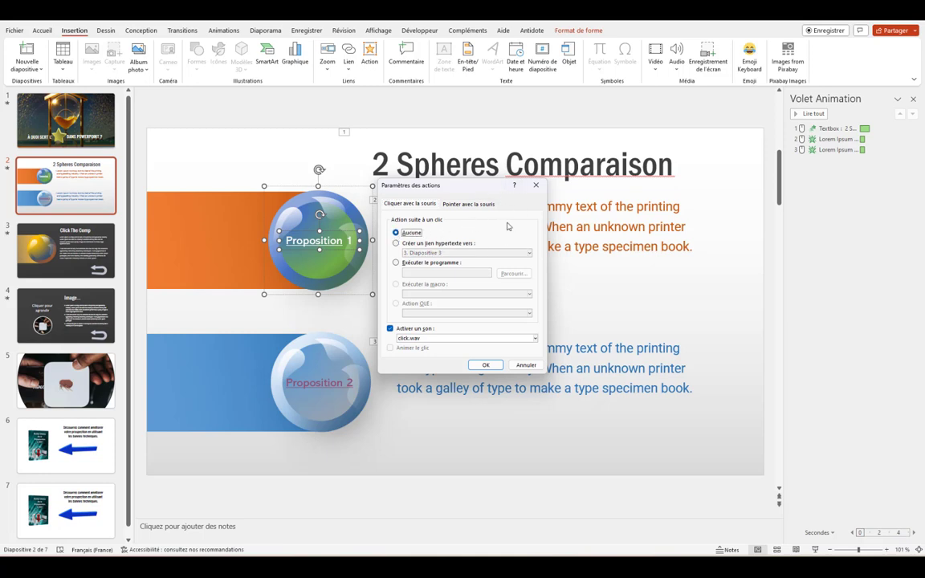
{"action": "left_click", "coordinate": [395, 244]}
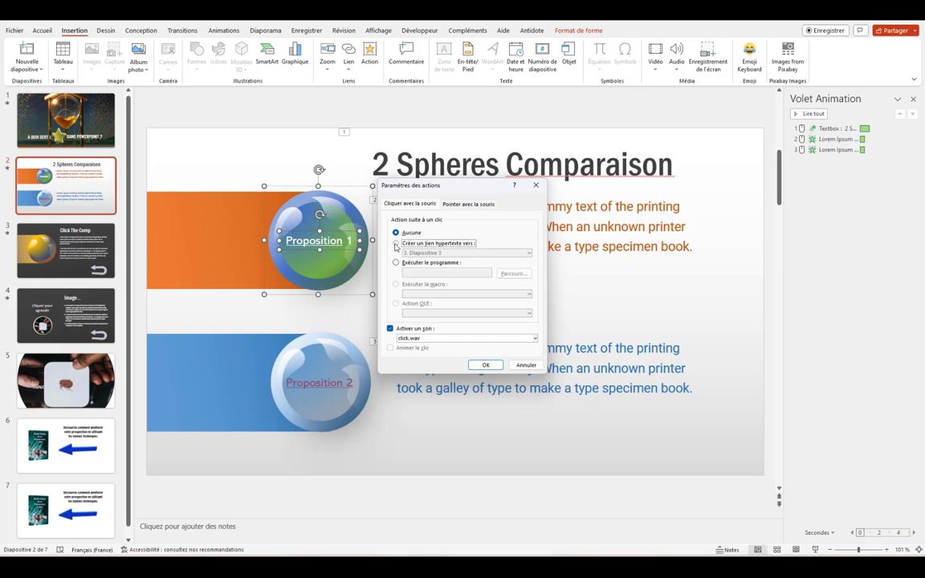
{"action": "left_click", "coordinate": [529, 253]}
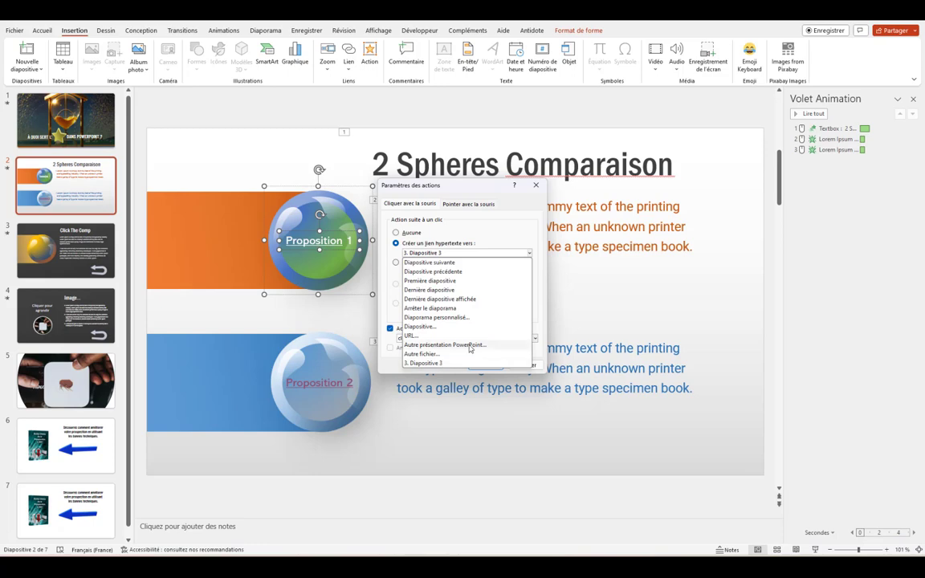
{"action": "left_click", "coordinate": [419, 328]}
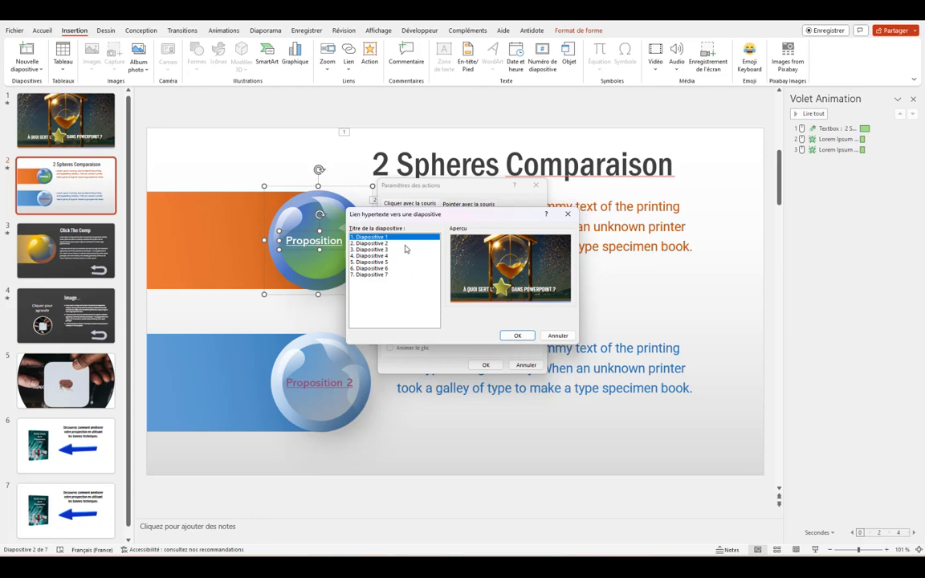
{"action": "left_click", "coordinate": [364, 250]}
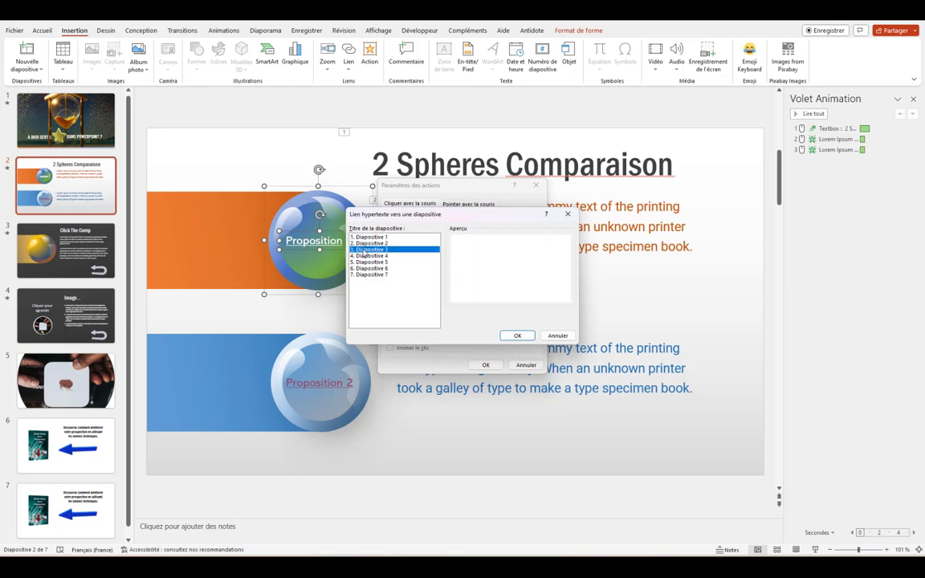
{"action": "left_click", "coordinate": [524, 337]}
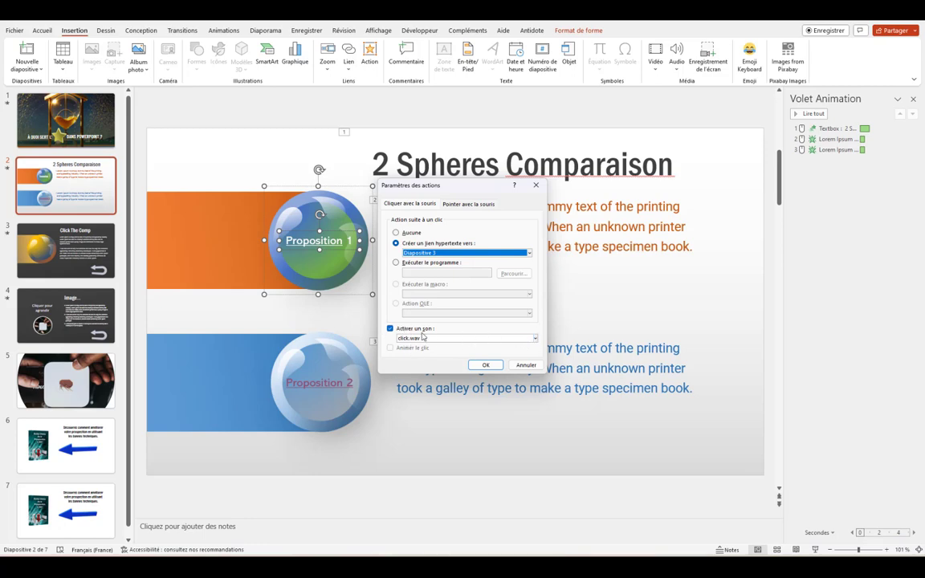
{"action": "left_click", "coordinate": [535, 338]}
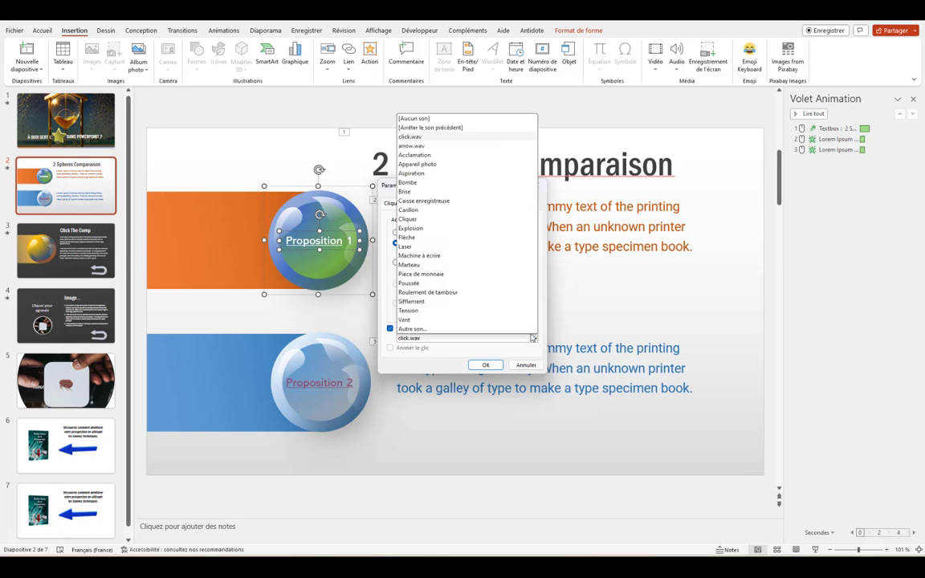
{"action": "left_click", "coordinate": [426, 301]}
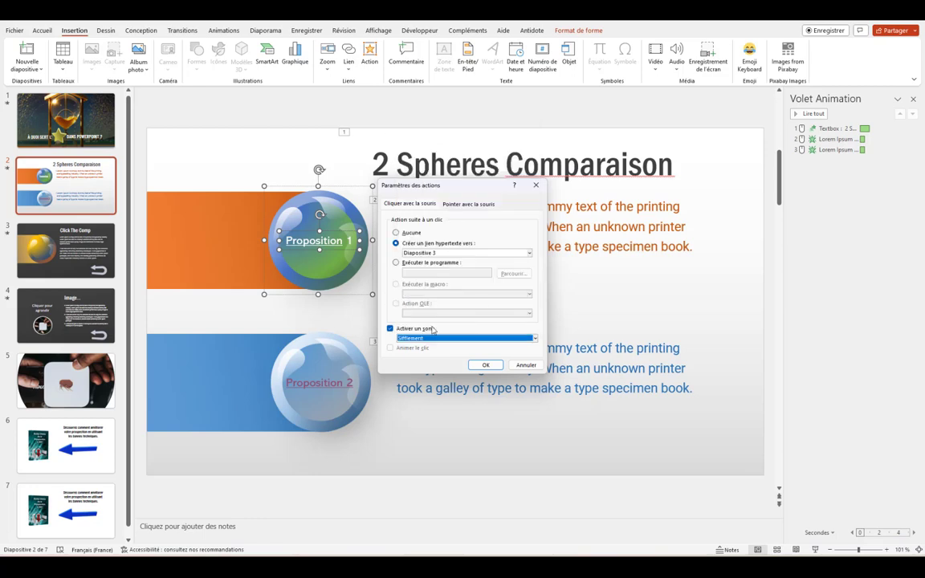
{"action": "left_click", "coordinate": [485, 365]}
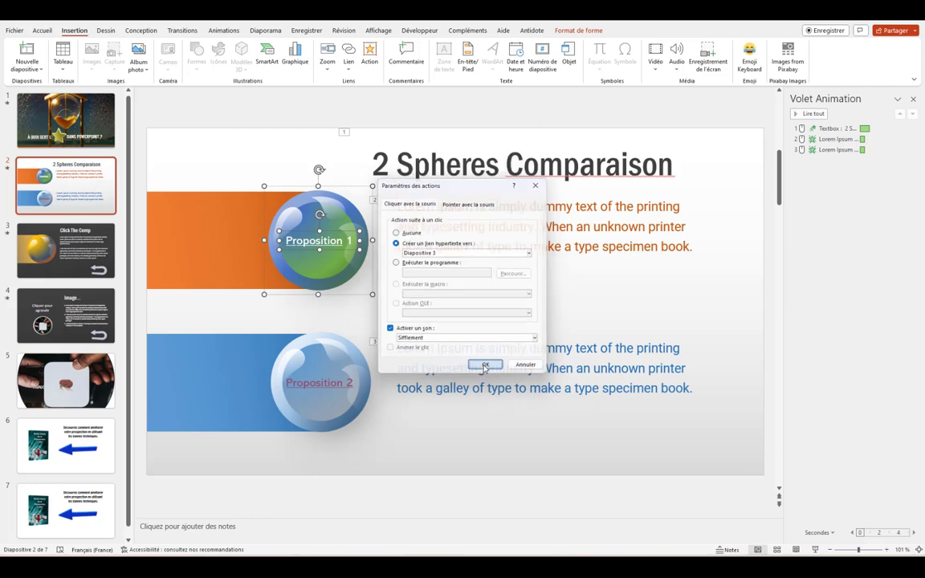
Step: Give the Proposition 2 sphere a click action linking to 4. Diapositive 4 with click.wav
{"action": "left_click", "coordinate": [311, 382]}
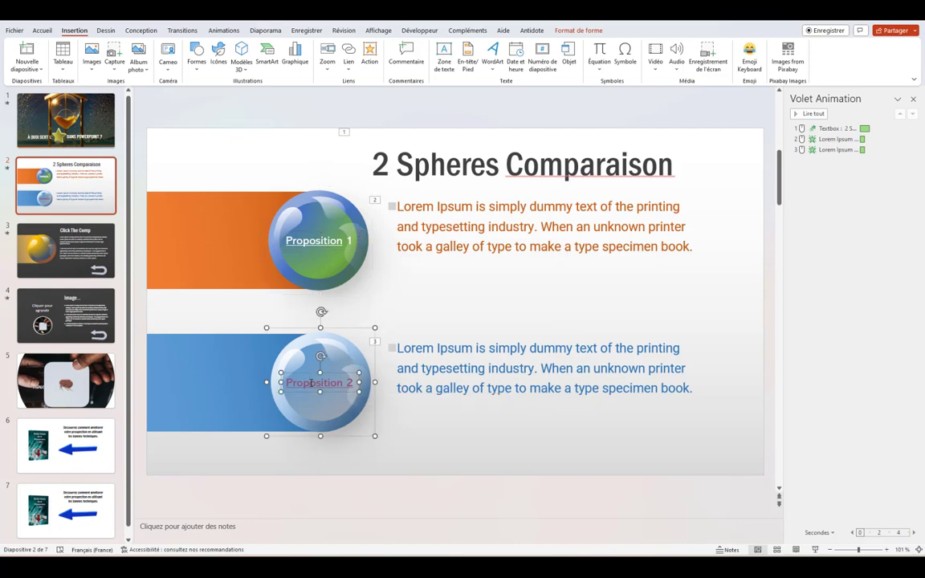
{"action": "left_click", "coordinate": [369, 54]}
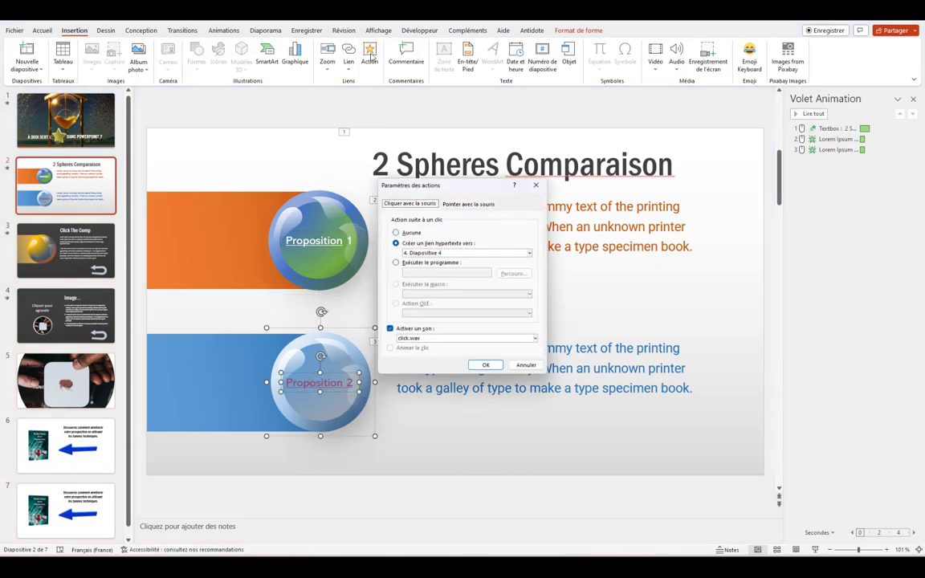
{"action": "left_click", "coordinate": [530, 254]}
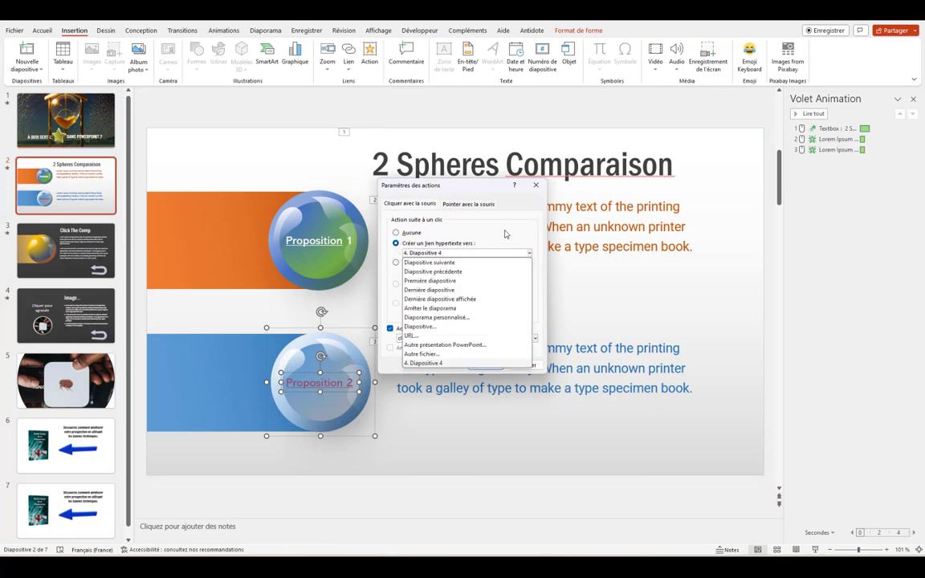
{"action": "left_click", "coordinate": [455, 211]}
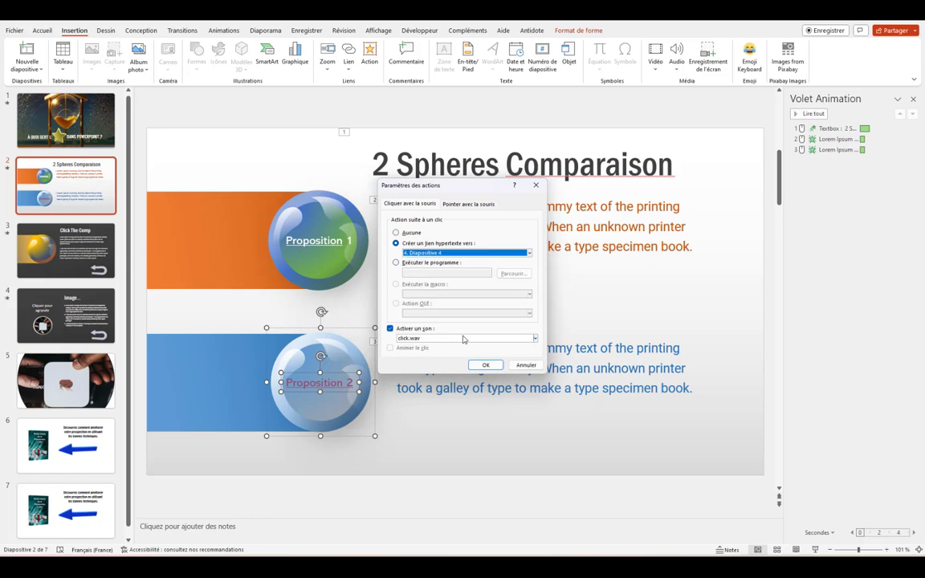
{"action": "left_click", "coordinate": [486, 366]}
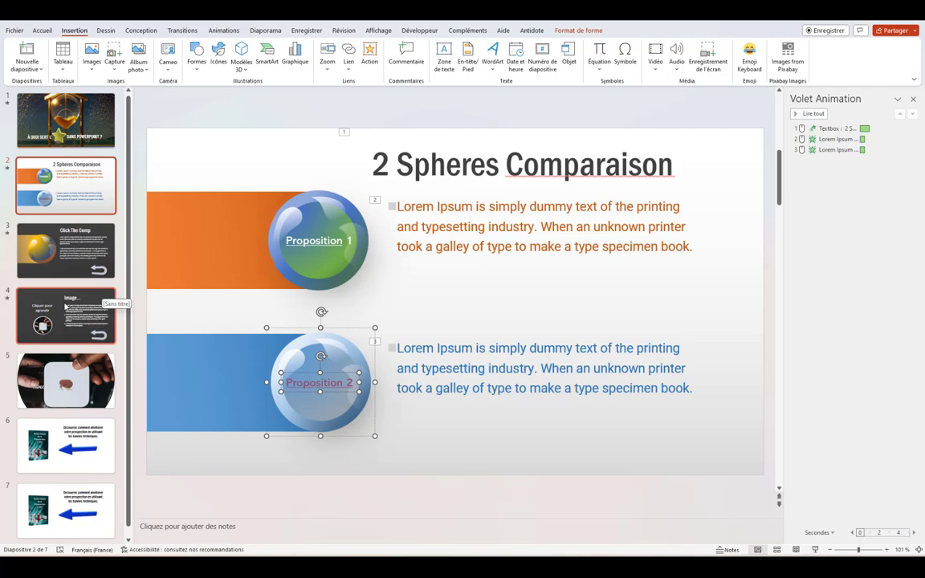
Step: Open slide 3, Click The Comp, then slide 4, Image..., from the slide panel
{"action": "left_click", "coordinate": [68, 247]}
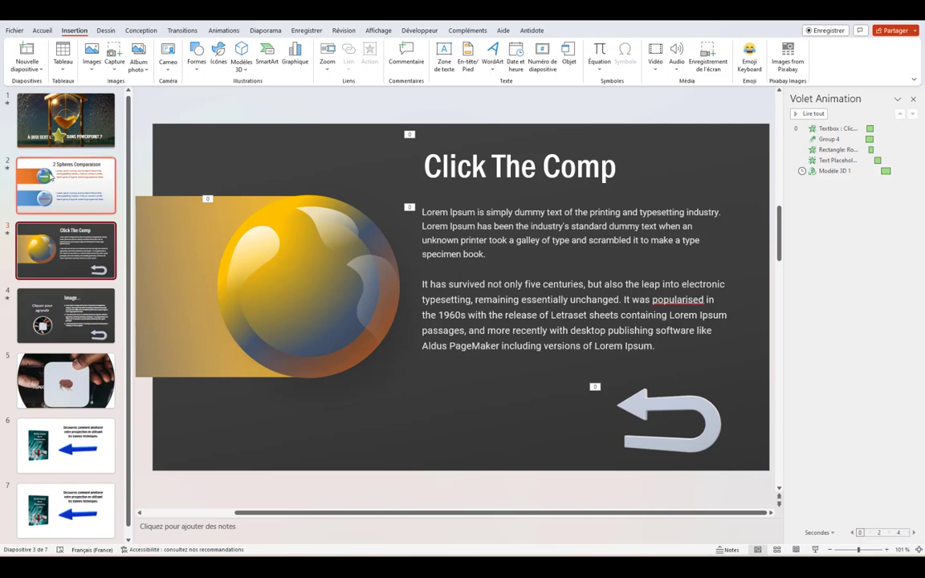
{"action": "left_click", "coordinate": [55, 316]}
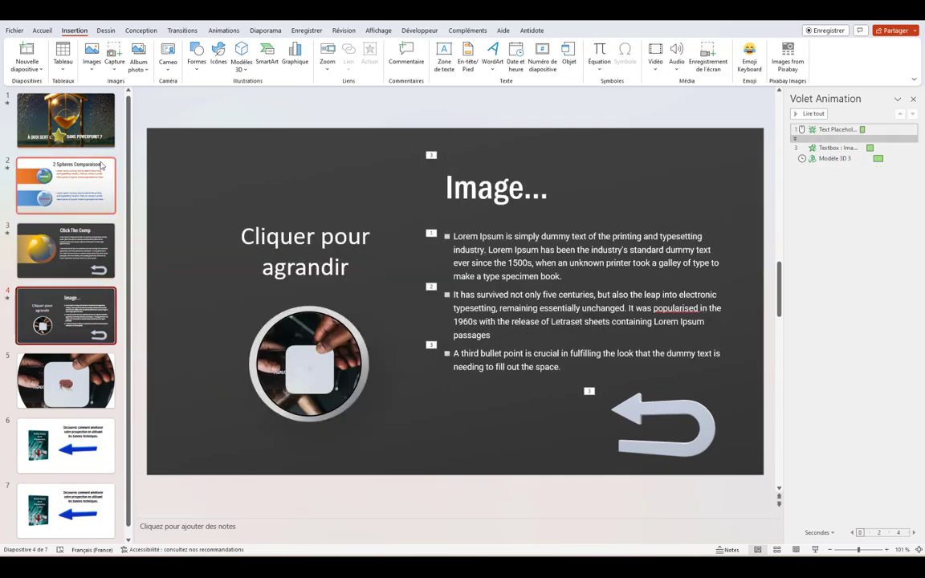
Step: Link slide 3's 3D return arrow to 2. Diapositive 2 with arrow.wav, then move to slide 4
{"action": "left_click", "coordinate": [90, 256]}
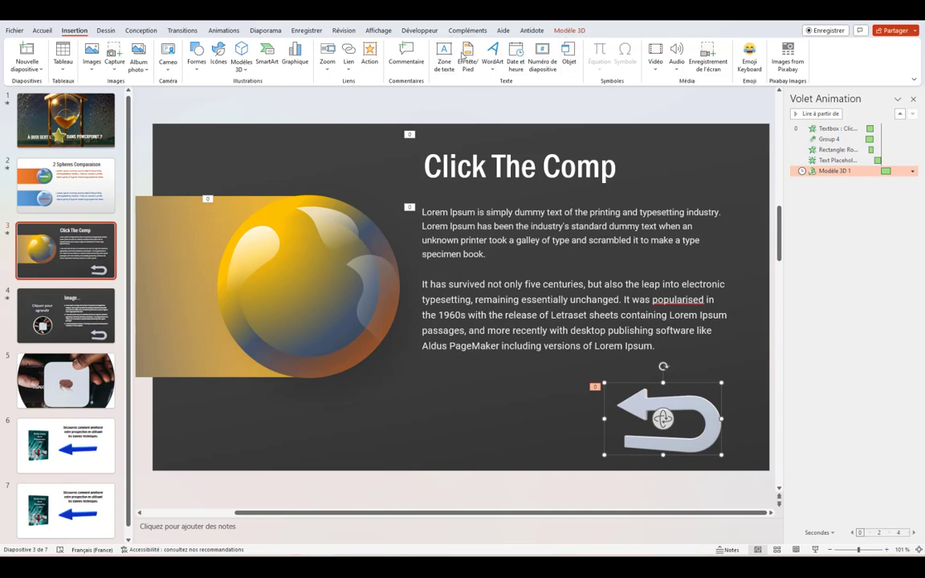
{"action": "left_click", "coordinate": [370, 54]}
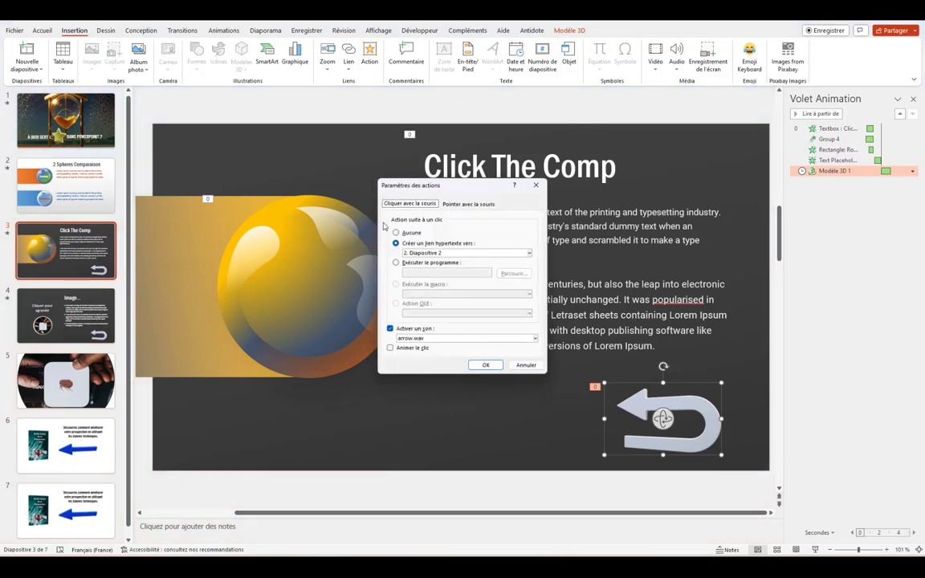
{"action": "left_click", "coordinate": [529, 254]}
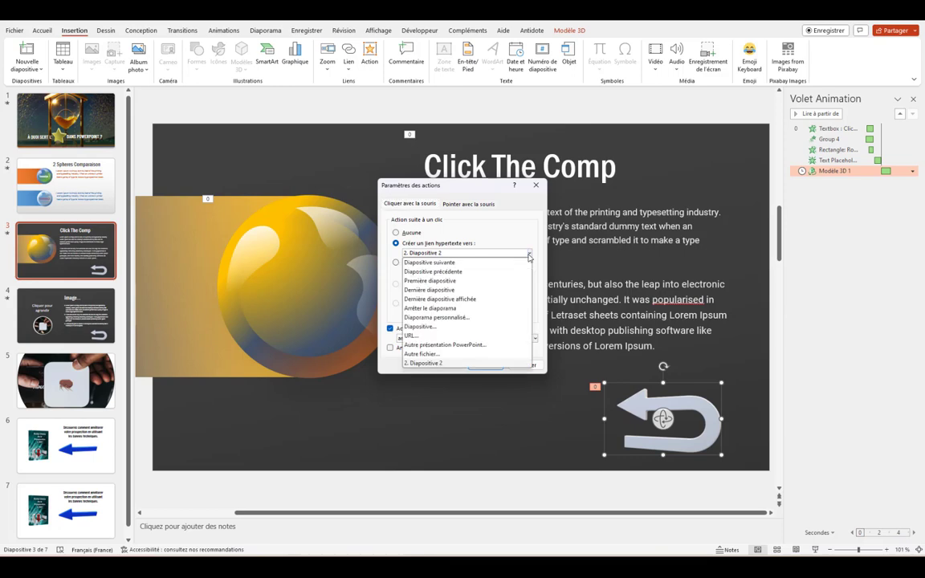
{"action": "left_click", "coordinate": [421, 364]}
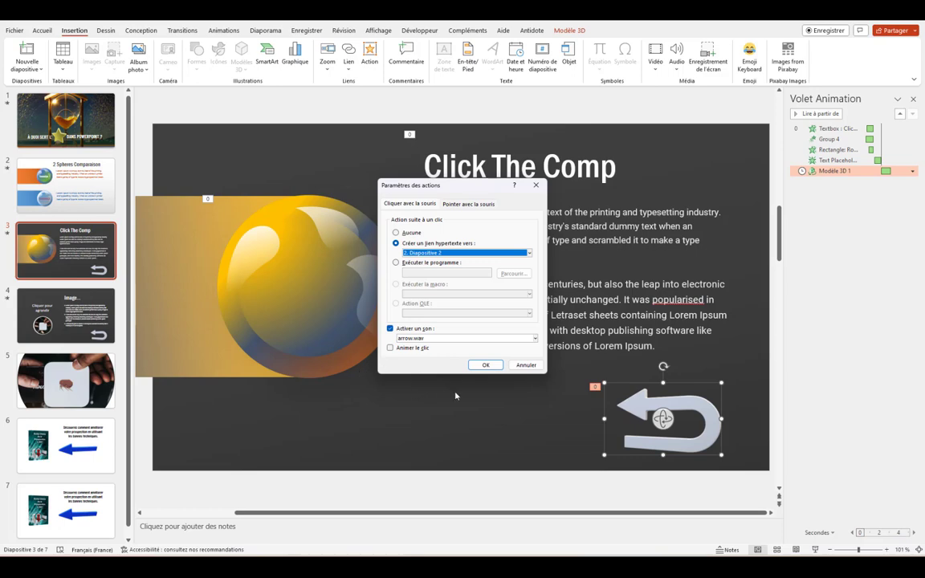
{"action": "left_click", "coordinate": [484, 365]}
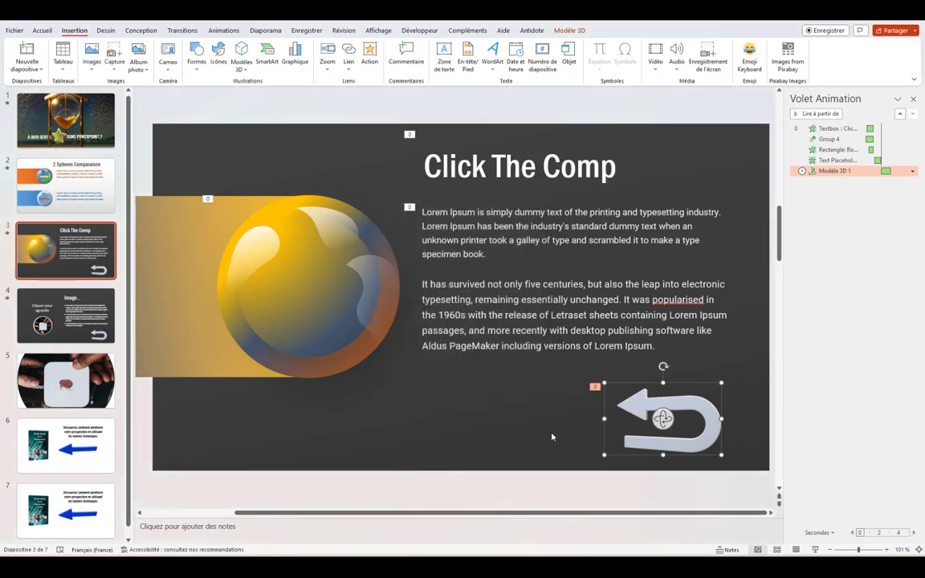
{"action": "left_click", "coordinate": [66, 322]}
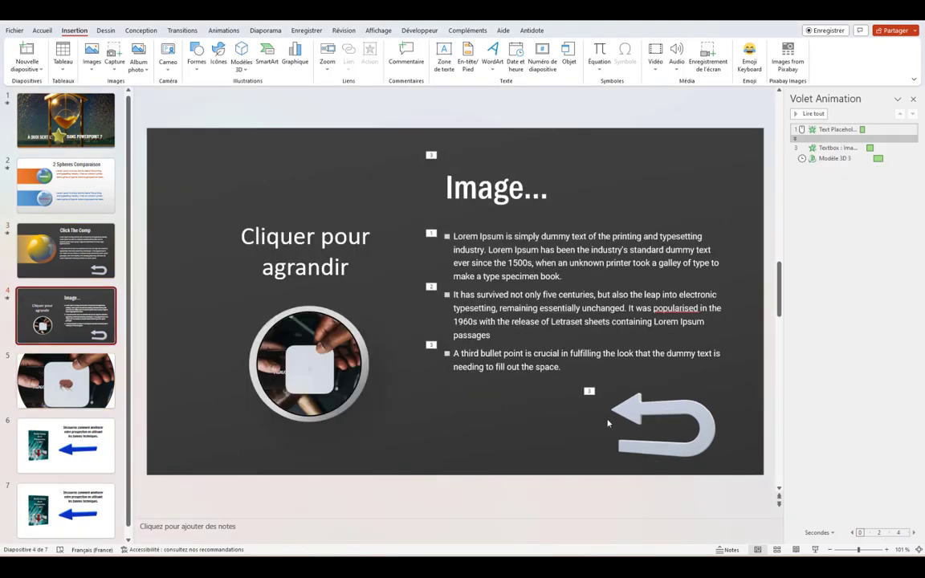
Step: Confirm slide 4's 3D arrow action links to Diapositive 2 with arrow.wav, then select the round image
{"action": "left_click", "coordinate": [652, 408]}
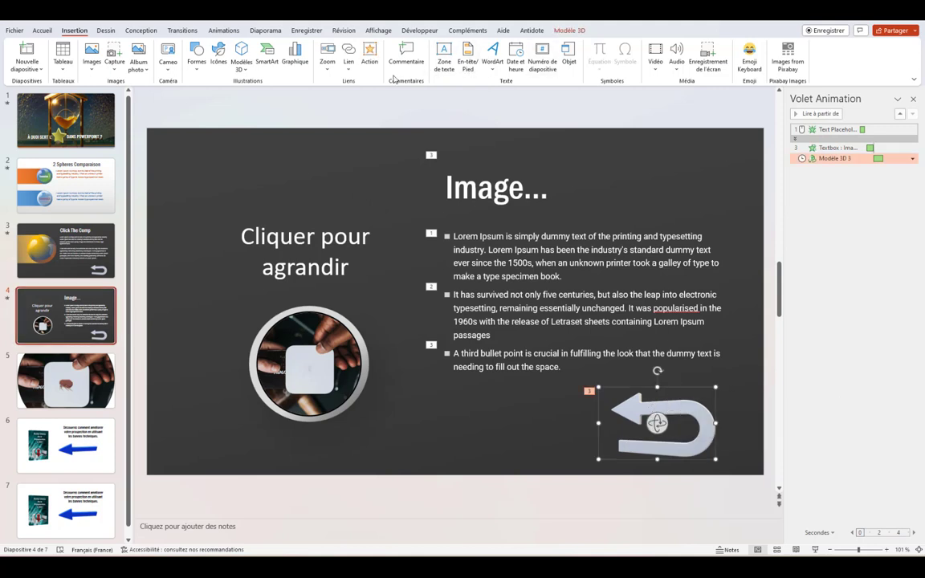
{"action": "left_click", "coordinate": [370, 56]}
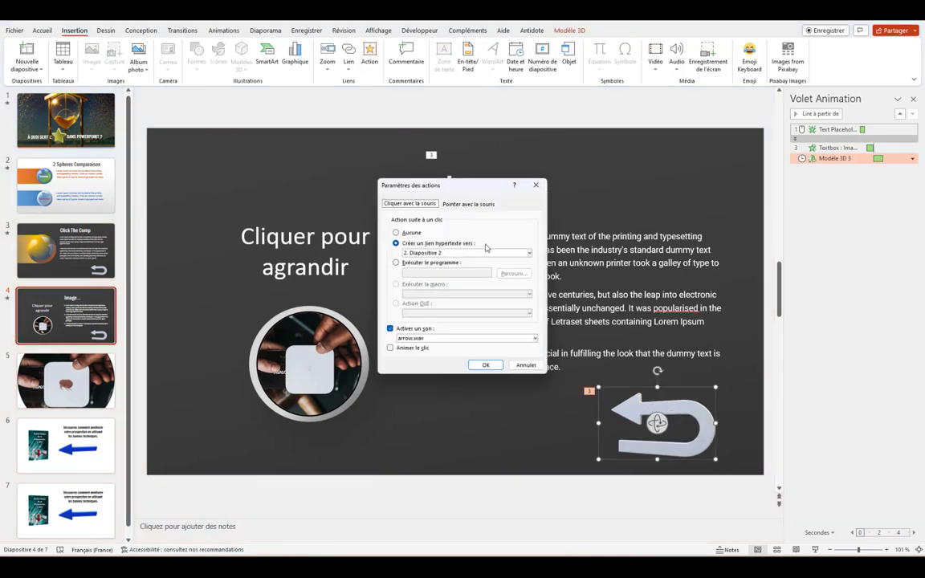
{"action": "left_click", "coordinate": [485, 366]}
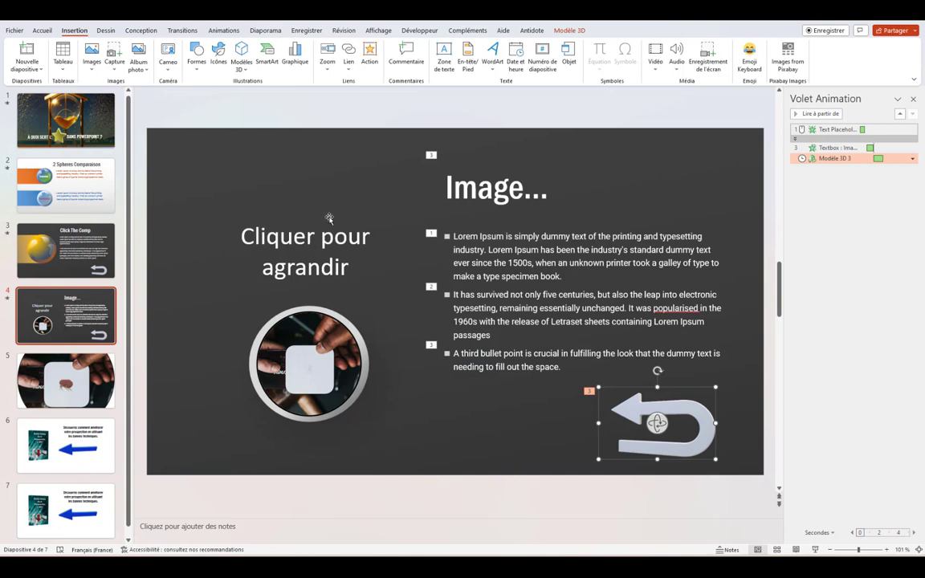
{"action": "left_click", "coordinate": [311, 371]}
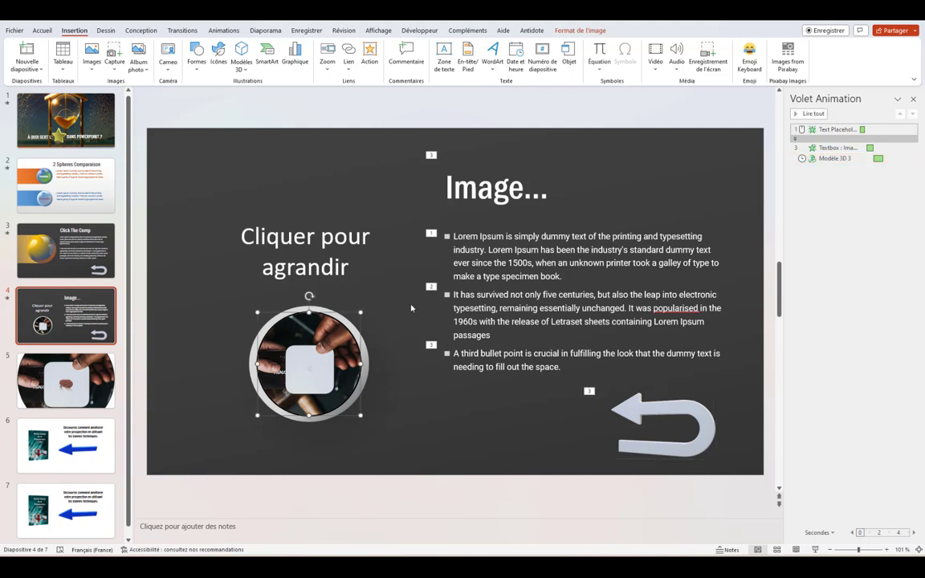
Step: Link slide 4's round image to Diapositive suivante with no sound, then view slide 5
{"action": "left_click", "coordinate": [369, 54]}
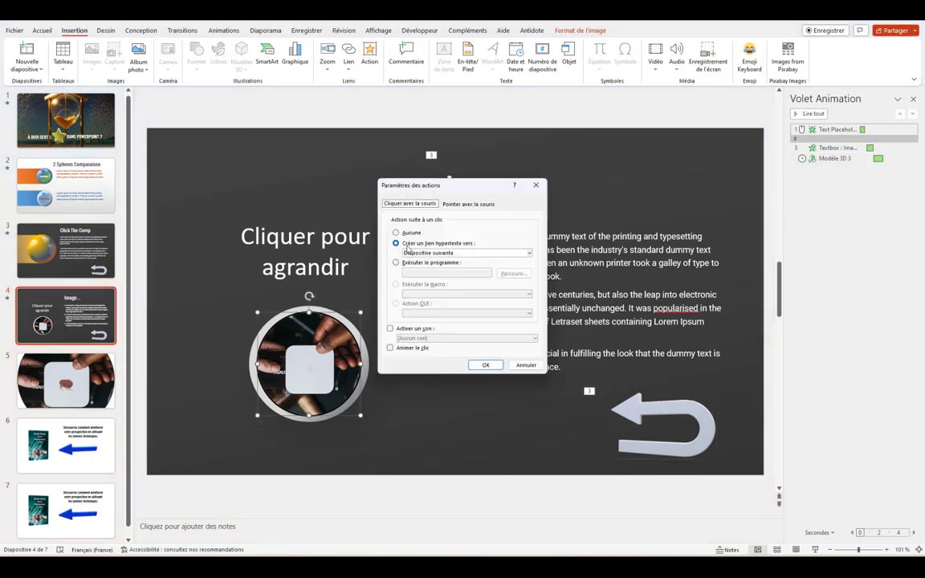
{"action": "left_click", "coordinate": [488, 365]}
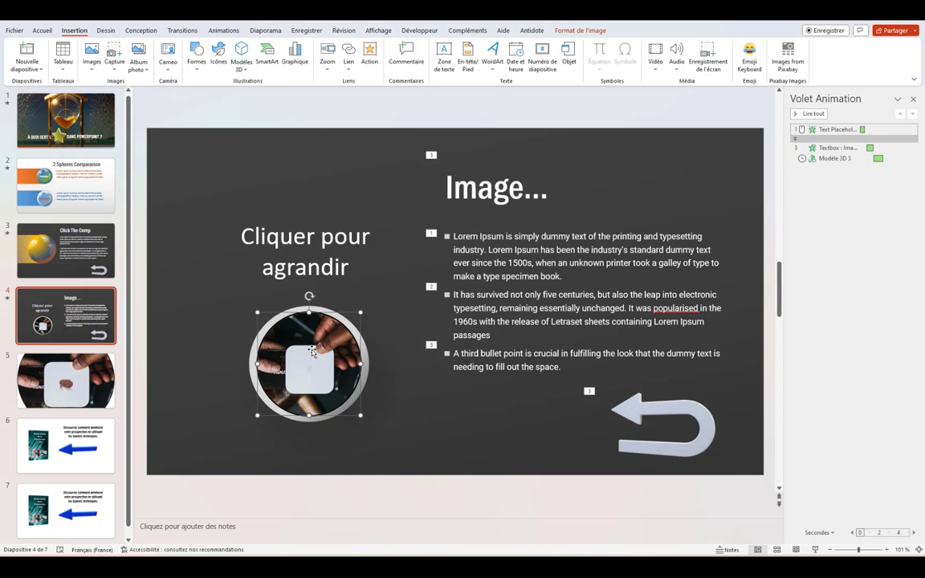
{"action": "left_click", "coordinate": [83, 373]}
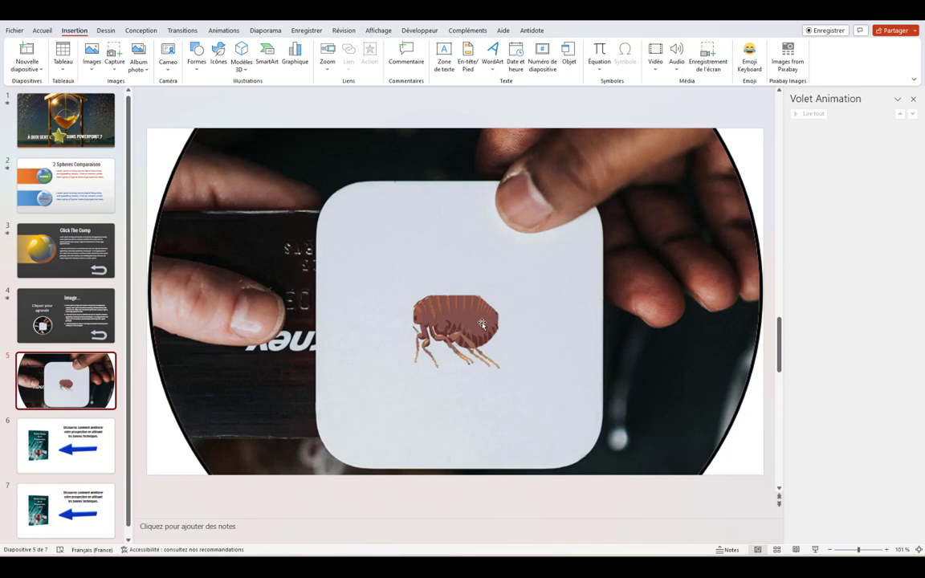
Step: Check slide 5's large photo and slide 4's 3D return arrow, ending on slide 5
{"action": "left_click", "coordinate": [362, 329]}
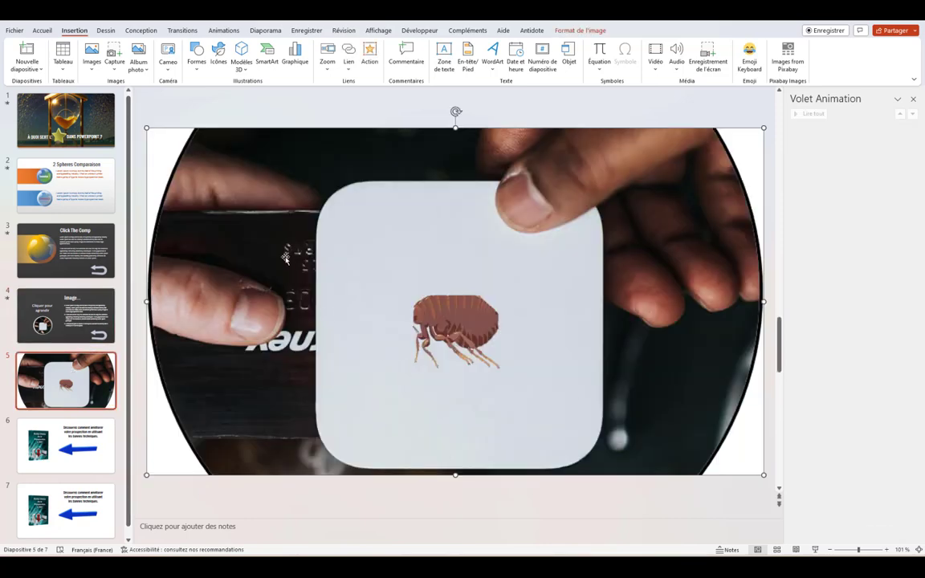
{"action": "left_click", "coordinate": [58, 303]}
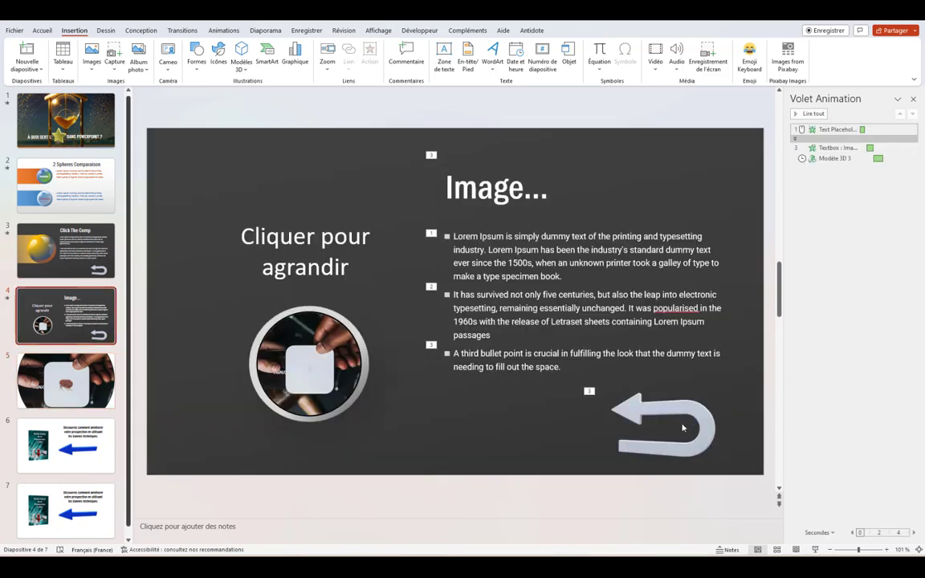
{"action": "left_click", "coordinate": [683, 429]}
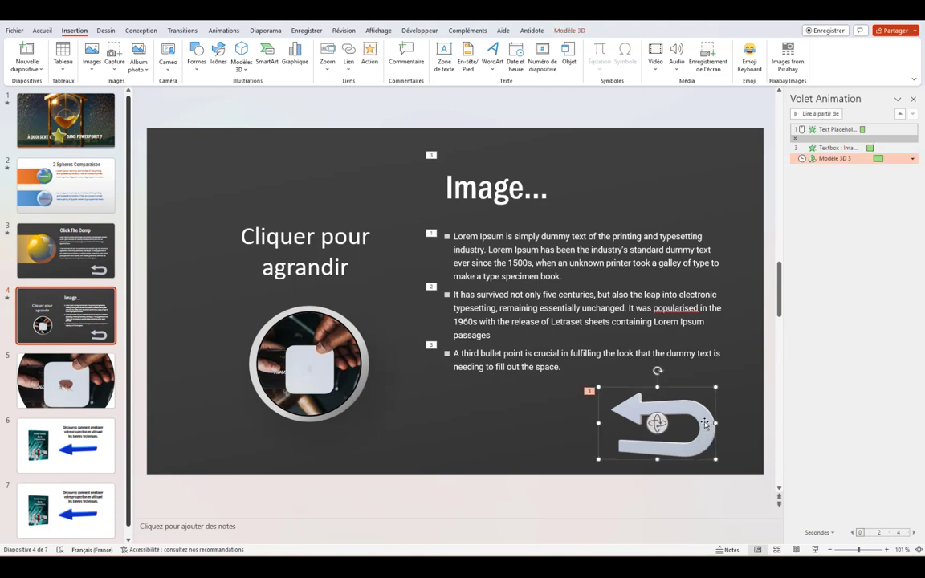
{"action": "left_click", "coordinate": [83, 367]}
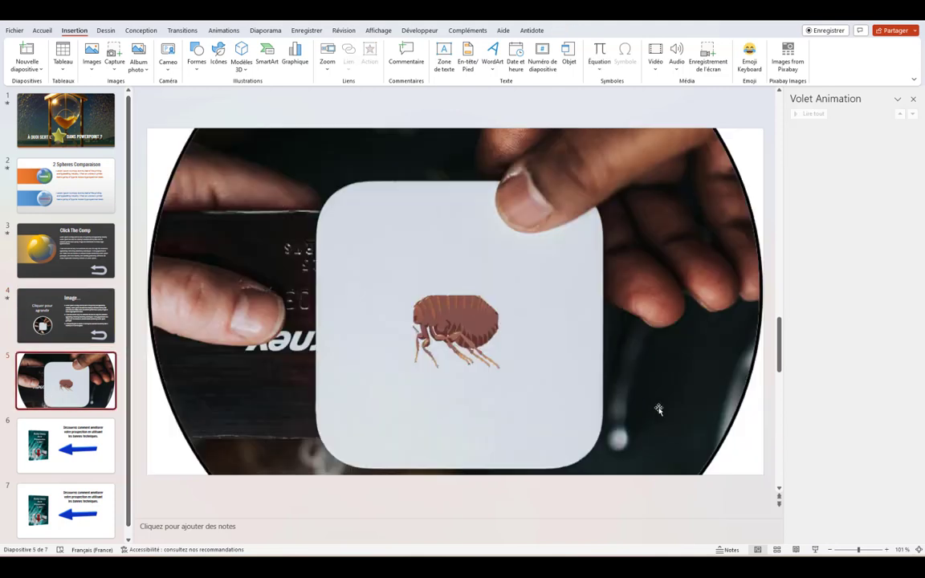
Step: Hyperlink slide 5's U-turn return arrow to Diapositive 4 with arrow.wav, then go to slide 6
{"action": "left_click", "coordinate": [674, 418]}
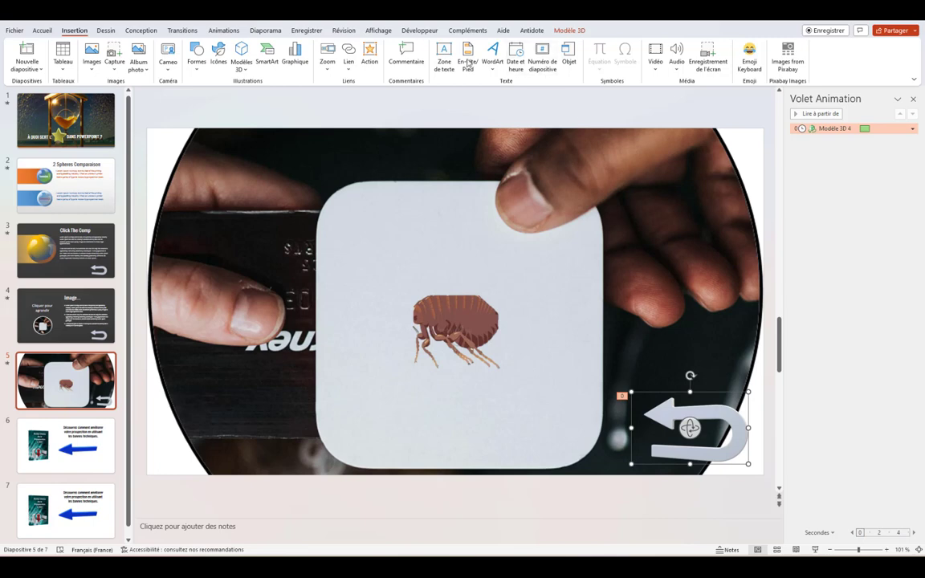
{"action": "left_click", "coordinate": [370, 56]}
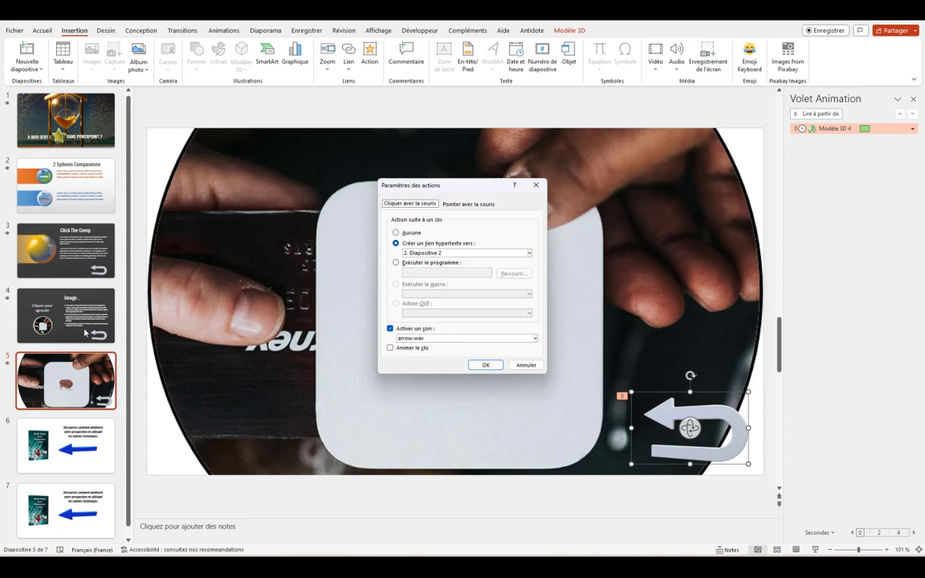
{"action": "left_click", "coordinate": [530, 254]}
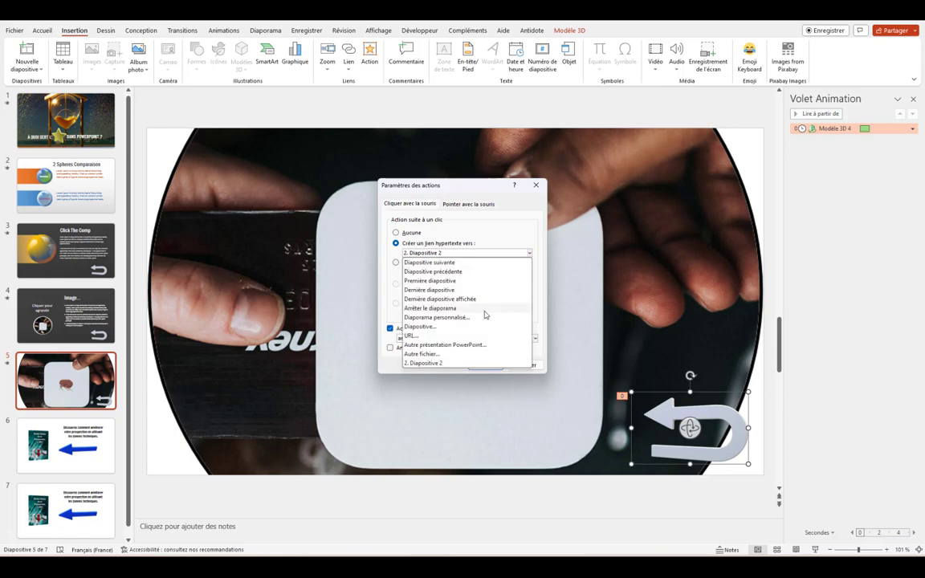
{"action": "left_click", "coordinate": [420, 326]}
{"action": "left_click", "coordinate": [367, 256]}
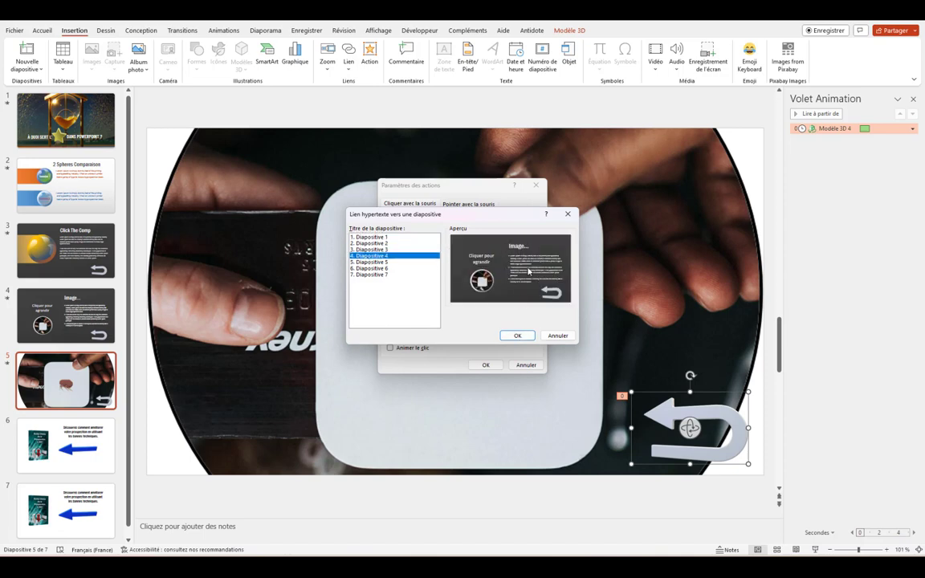
{"action": "left_click", "coordinate": [517, 337]}
{"action": "left_click", "coordinate": [485, 366]}
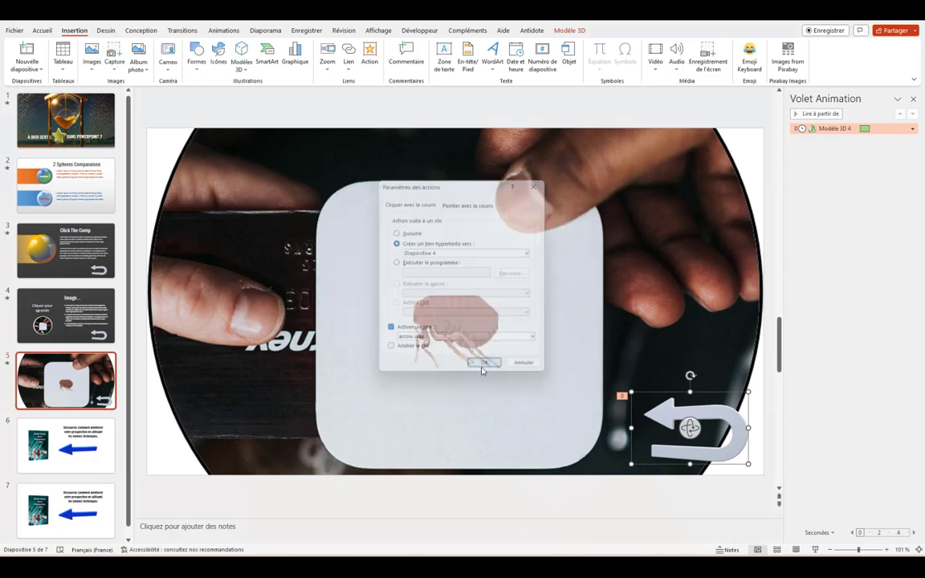
{"action": "left_click", "coordinate": [44, 438]}
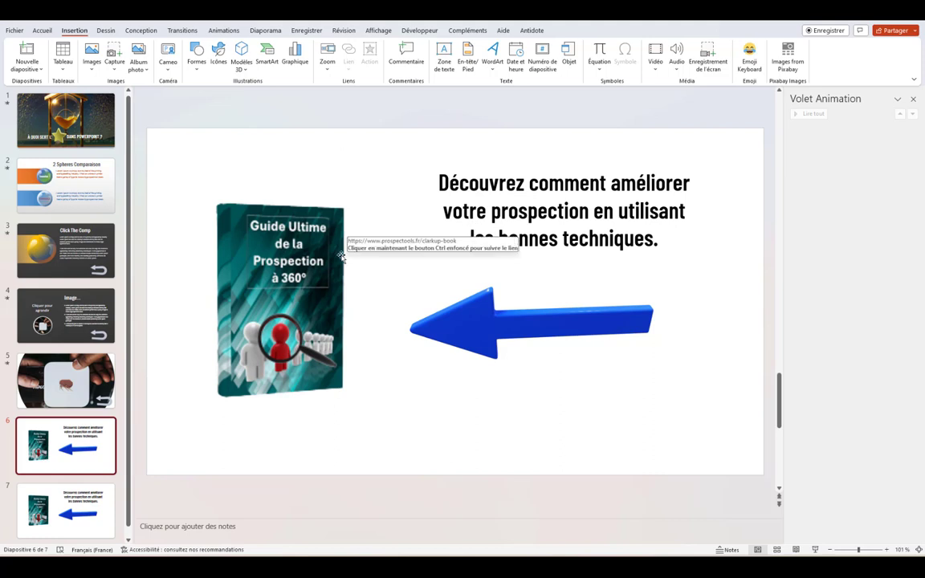
{"action": "left_click", "coordinate": [264, 246]}
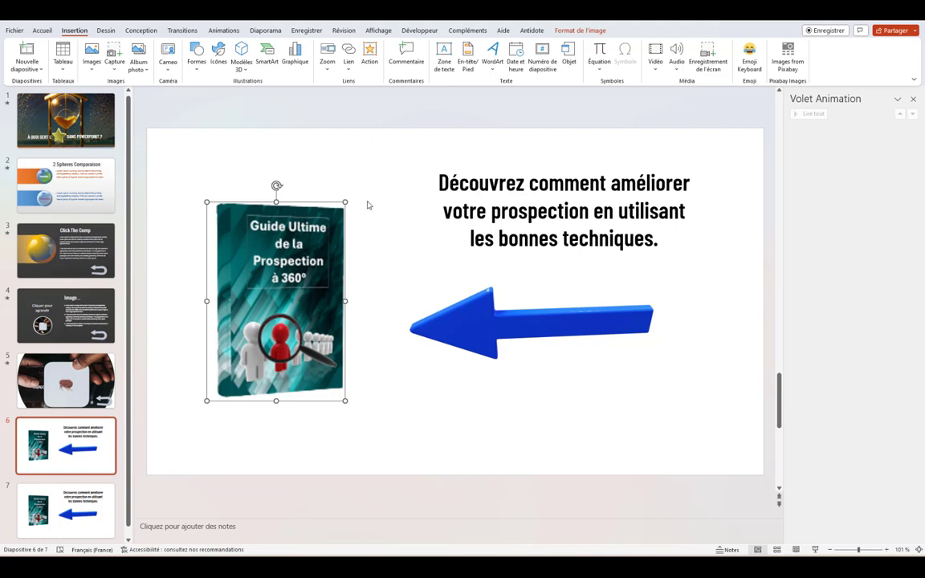
{"action": "left_click", "coordinate": [368, 52]}
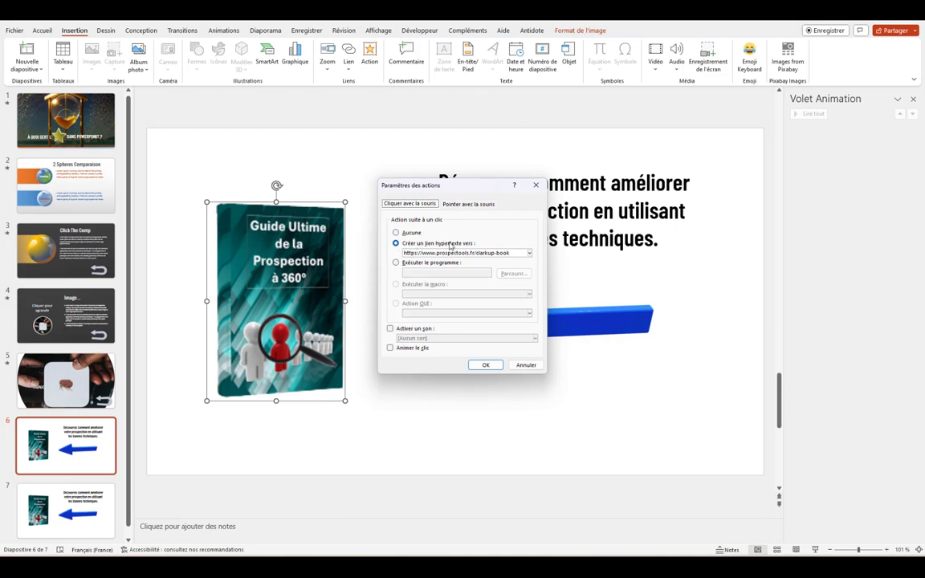
{"action": "left_click", "coordinate": [531, 254]}
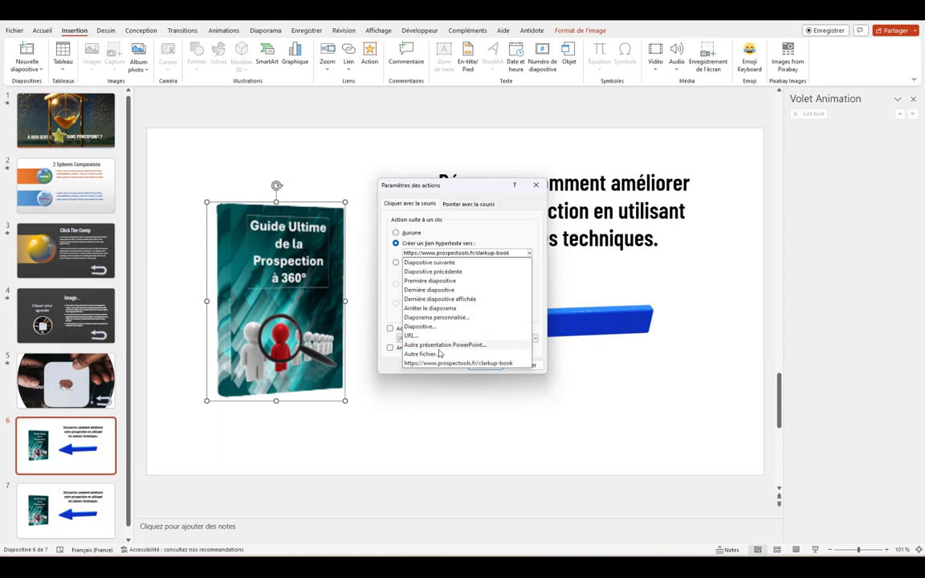
{"action": "left_click", "coordinate": [407, 336]}
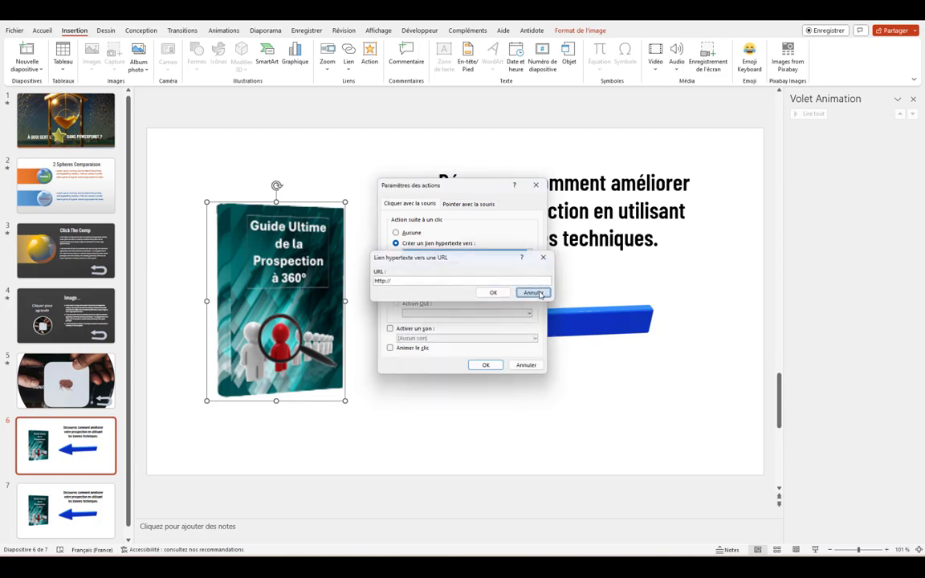
{"action": "left_click", "coordinate": [534, 292]}
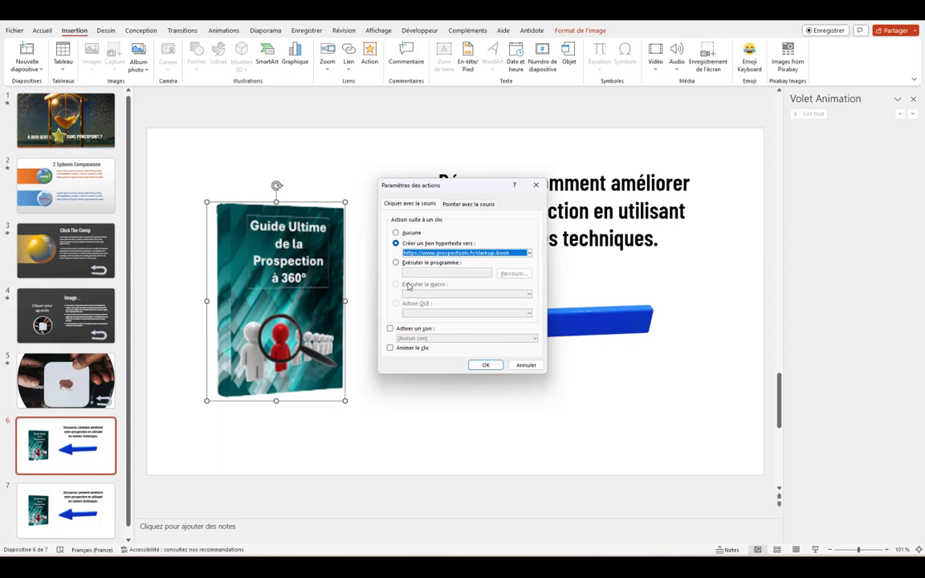
{"action": "left_click", "coordinate": [486, 366]}
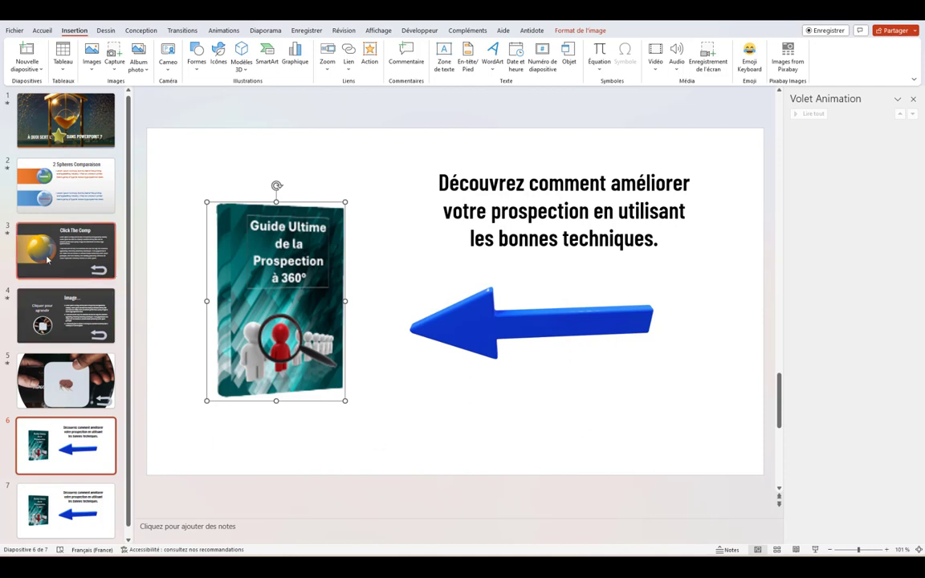
{"action": "left_click", "coordinate": [626, 431]}
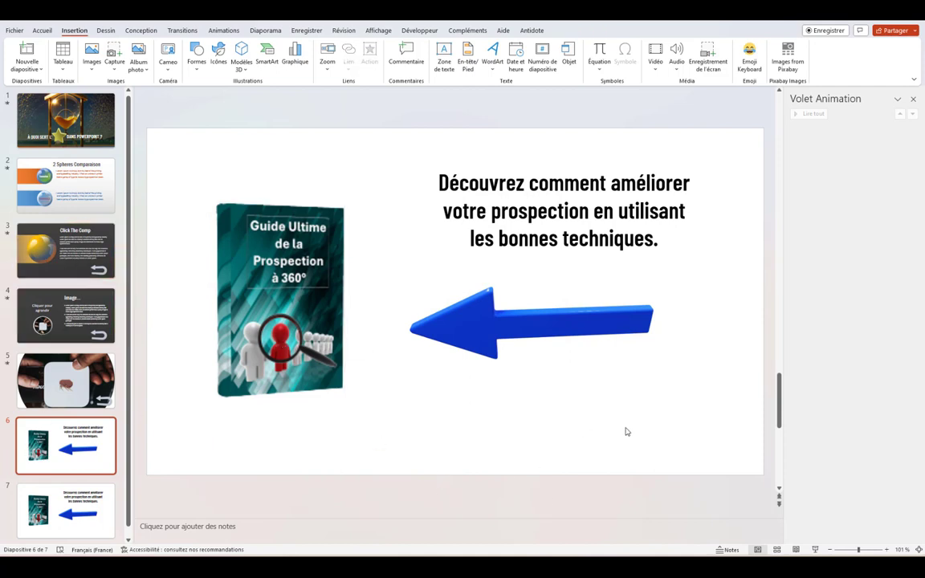
Step: Paste the U-turn 3D return arrow onto slide 6's lower right
{"action": "key", "text": "ctrl+v"}
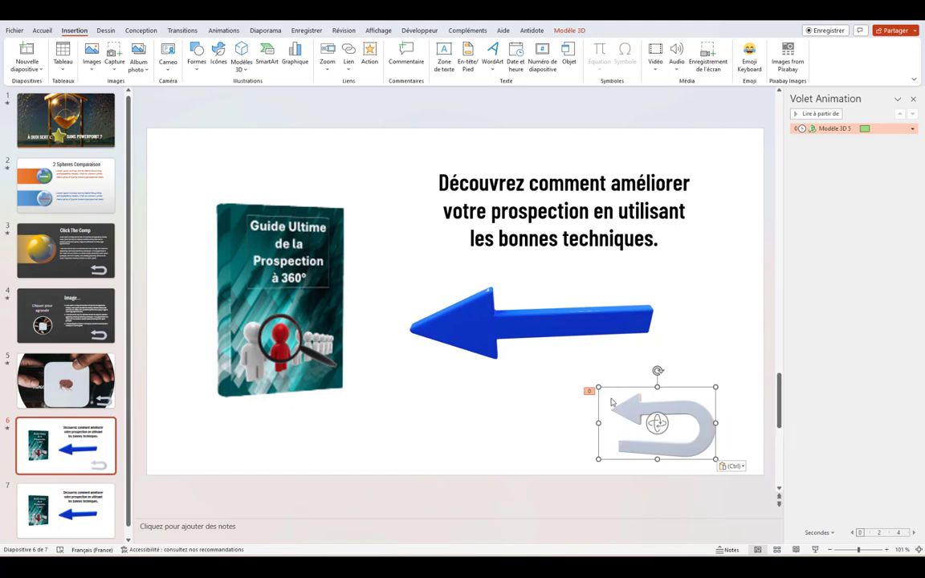
{"action": "left_click", "coordinate": [589, 388]}
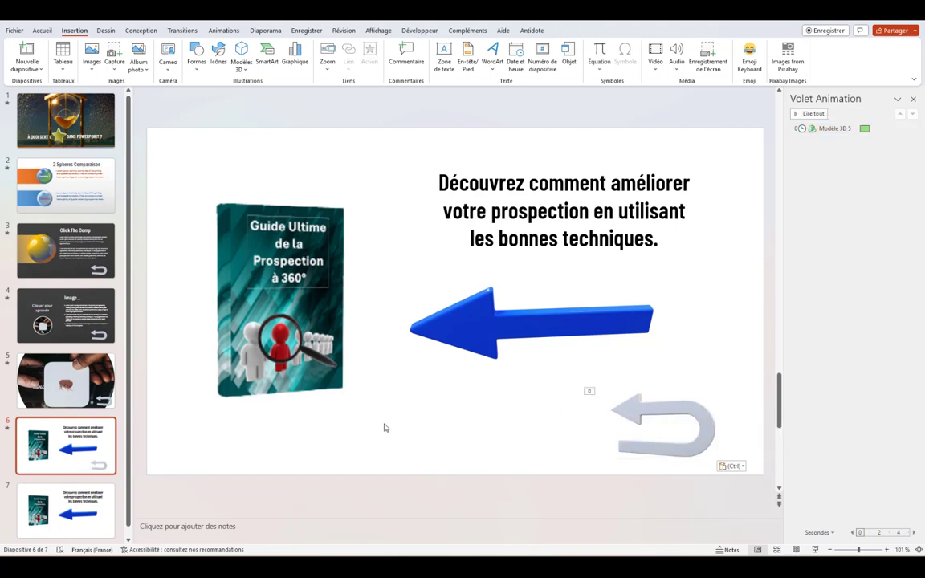
{"action": "left_click", "coordinate": [97, 510]}
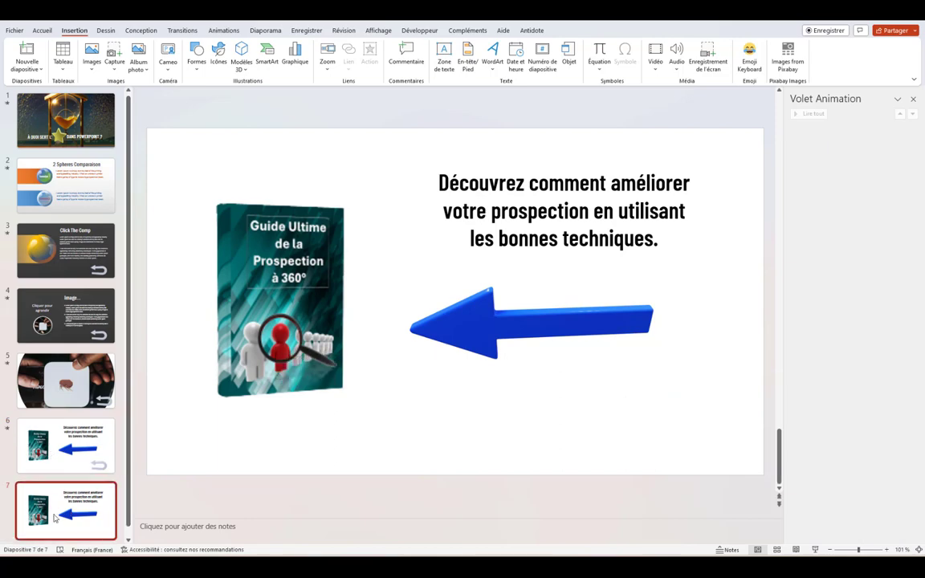
Step: Link slide 7's book cover image to the Google Drive guide URL, then return to slide 1
{"action": "left_click", "coordinate": [277, 278]}
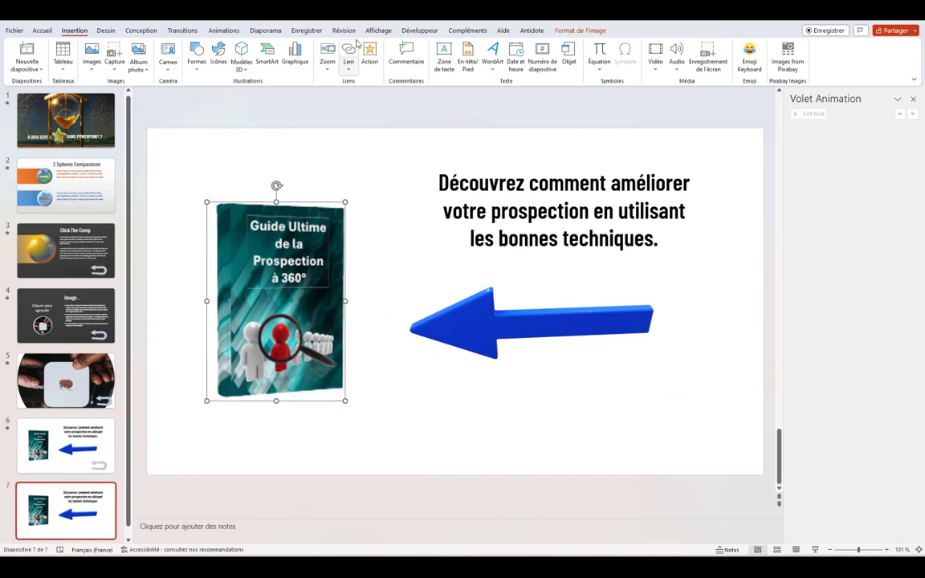
{"action": "left_click", "coordinate": [371, 54]}
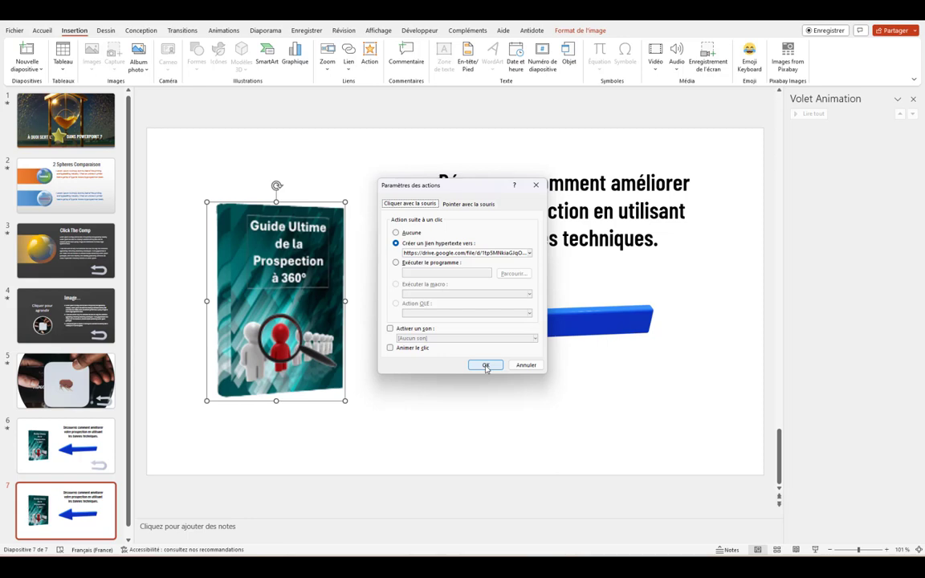
{"action": "left_click", "coordinate": [486, 366]}
{"action": "left_click", "coordinate": [66, 120]}
{"action": "left_click", "coordinate": [66, 185]}
{"action": "left_click", "coordinate": [63, 117]}
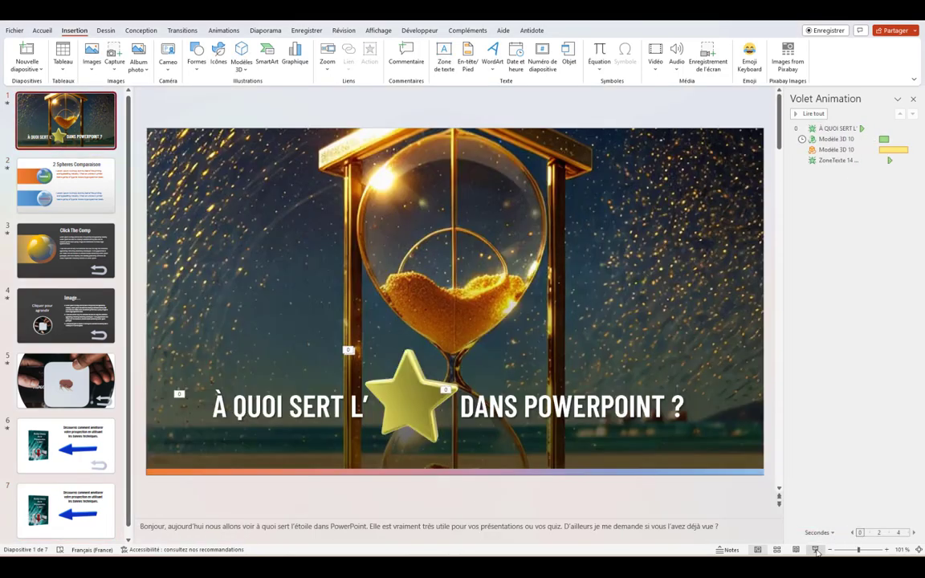
Step: Play the slideshow and test the Proposition 1 and Proposition 2 links with their return arrows
{"action": "left_click", "coordinate": [816, 551]}
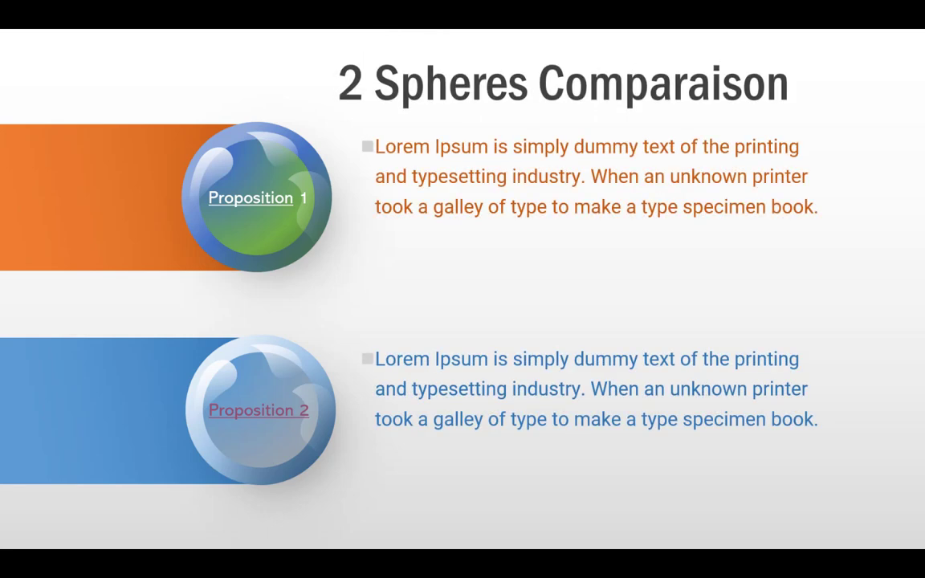
{"action": "left_click", "coordinate": [248, 201]}
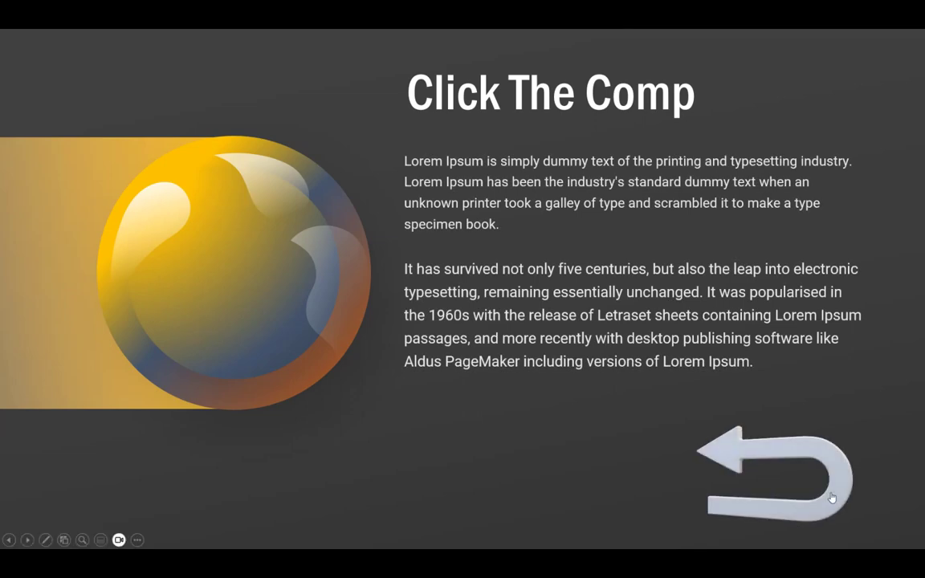
{"action": "left_click", "coordinate": [838, 498]}
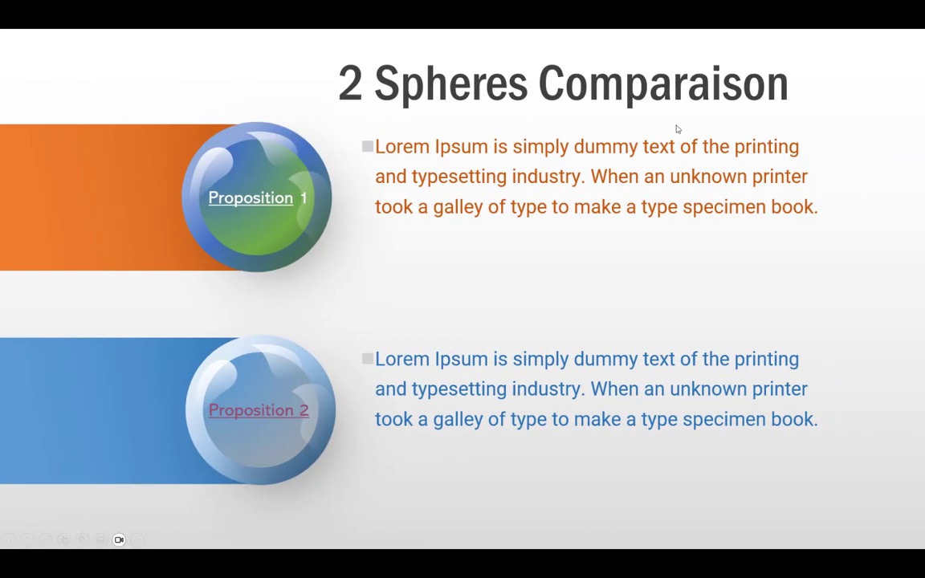
{"action": "left_click", "coordinate": [263, 412]}
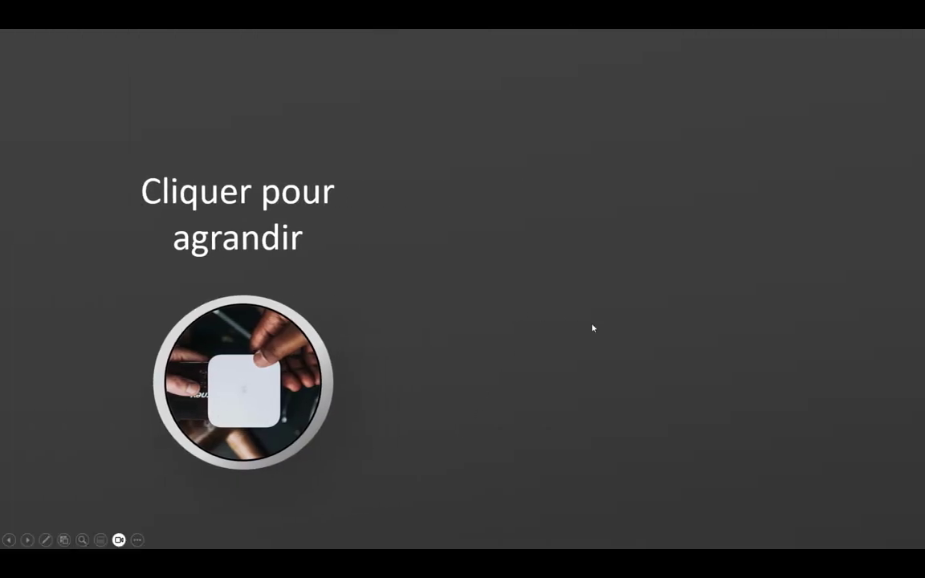
{"action": "left_click", "coordinate": [567, 225]}
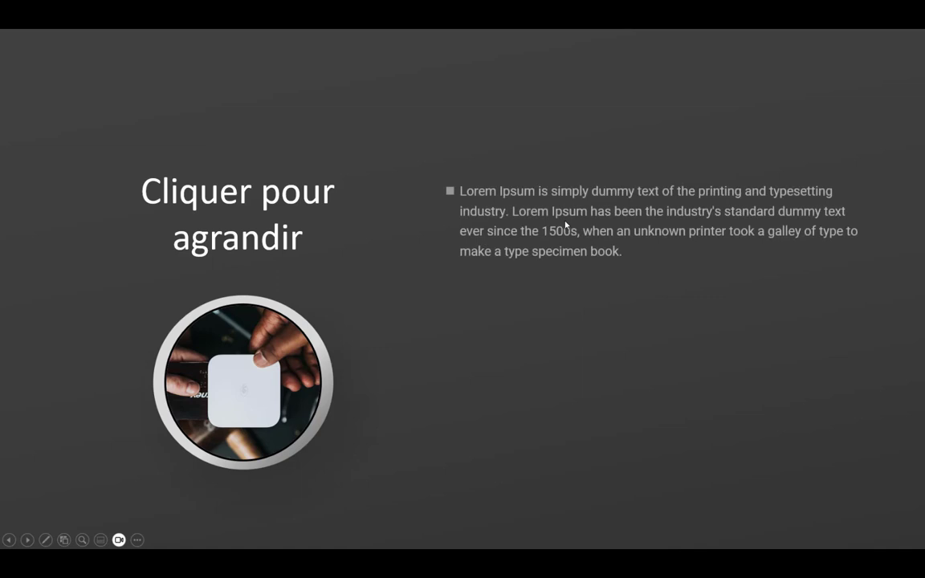
{"action": "left_click", "coordinate": [580, 285]}
{"action": "left_click", "coordinate": [592, 442]}
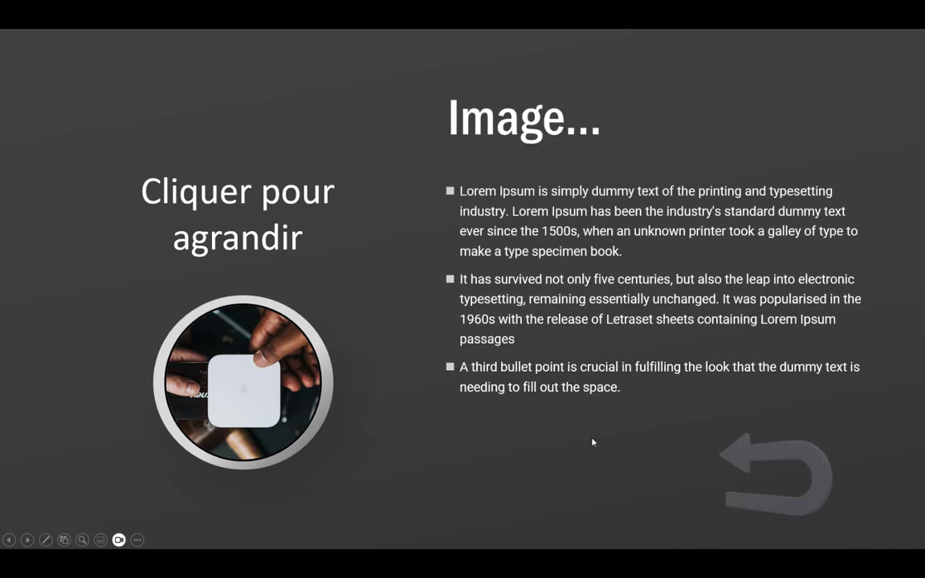
{"action": "left_click", "coordinate": [794, 456]}
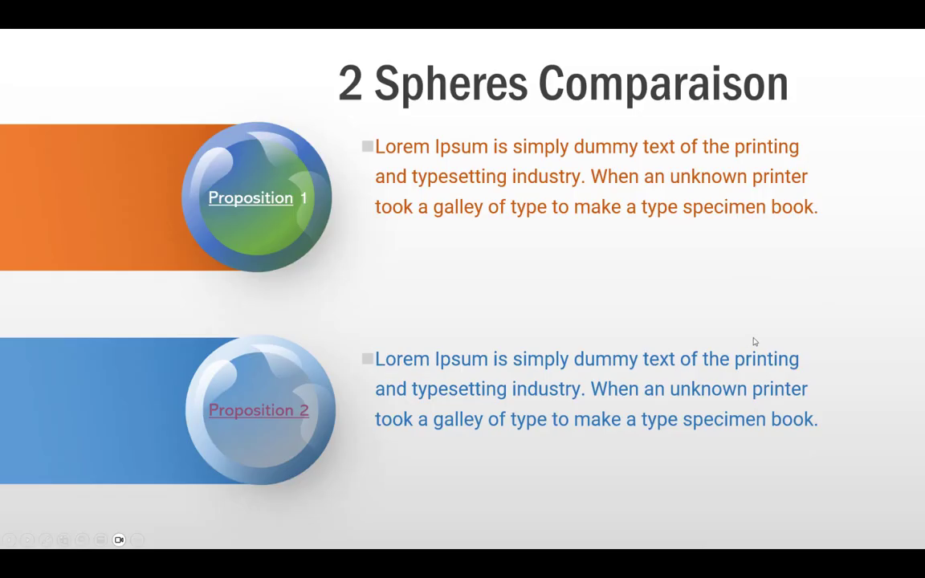
Step: Enlarge the circular picture on the image slide, then return via both arrows to the comparison slide
{"action": "left_click", "coordinate": [247, 415]}
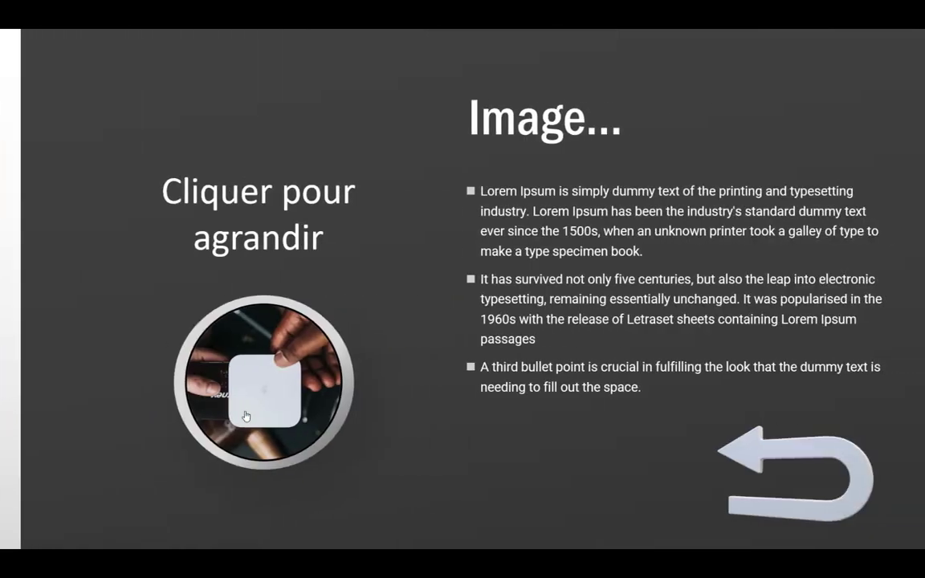
{"action": "left_click", "coordinate": [211, 351]}
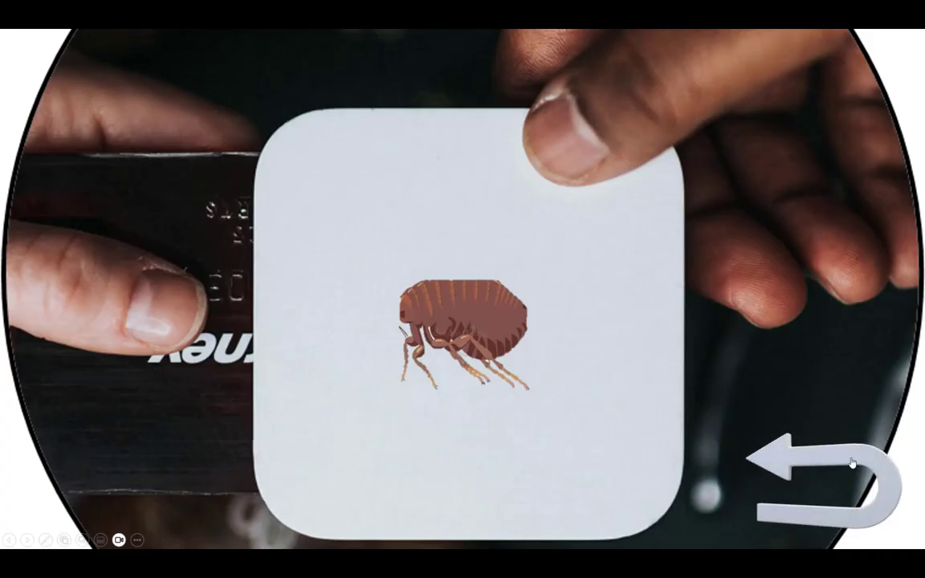
{"action": "left_click", "coordinate": [853, 464]}
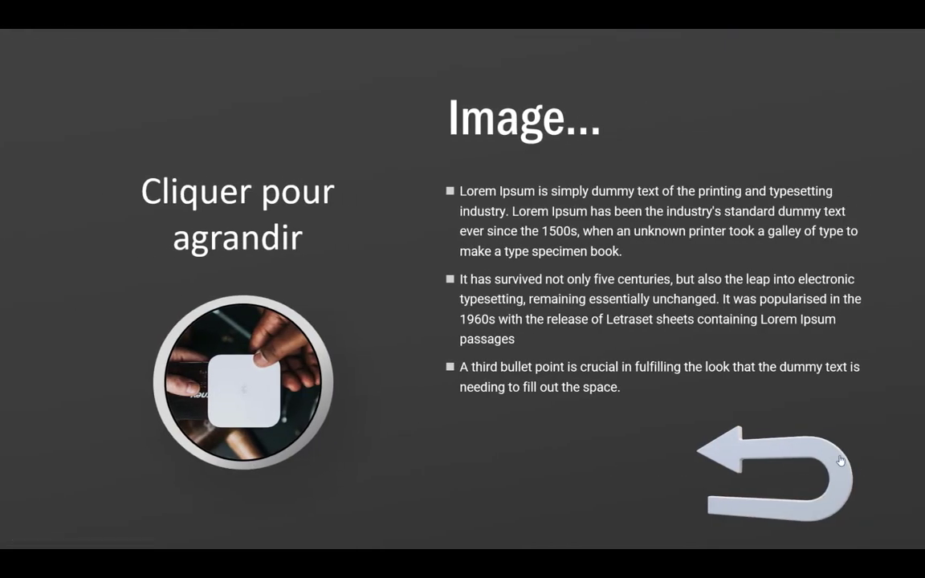
{"action": "left_click", "coordinate": [841, 460]}
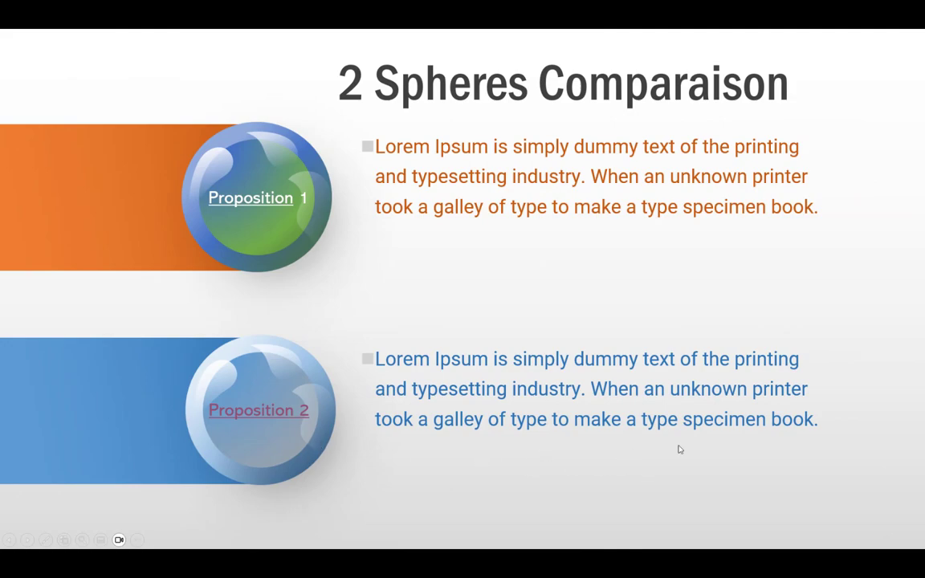
Step: Play slides 6 and 7 in the slideshow and test the book image's link to the prospection page
{"action": "key", "text": "Escape"}
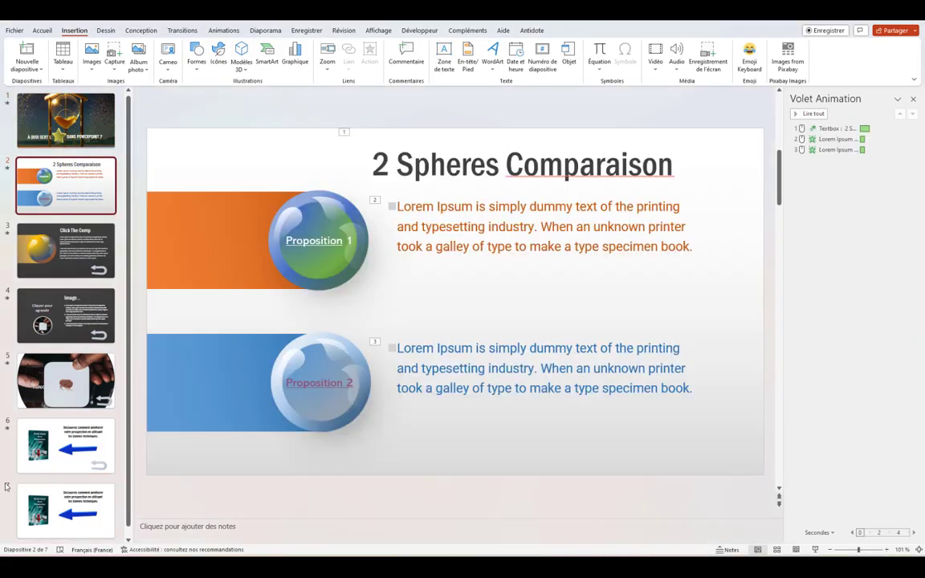
{"action": "left_click", "coordinate": [48, 446]}
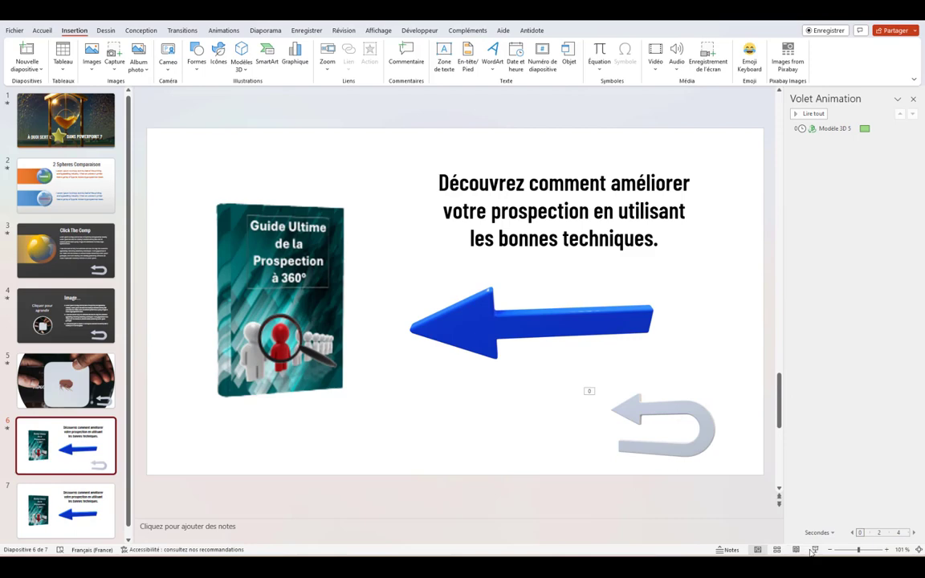
{"action": "left_click", "coordinate": [815, 549]}
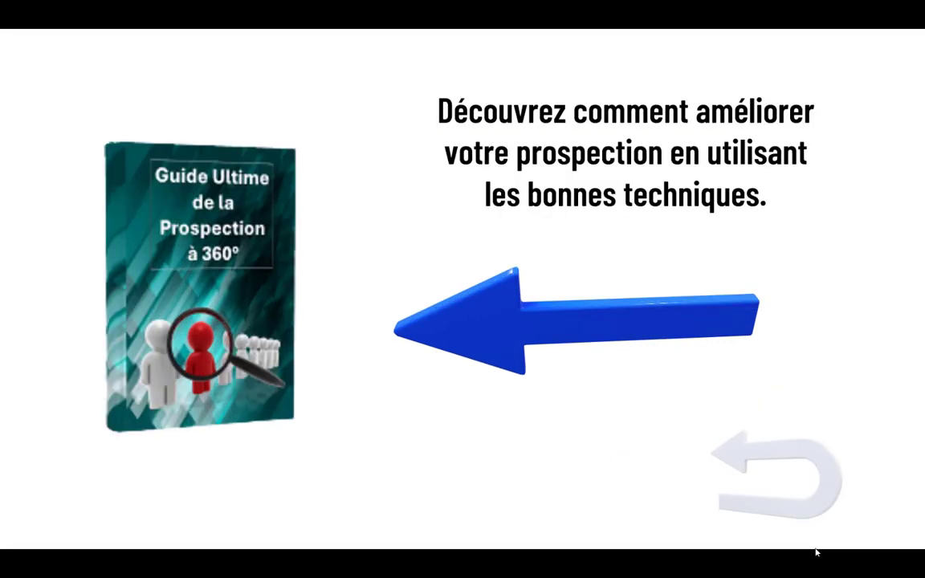
{"action": "left_click", "coordinate": [203, 312]}
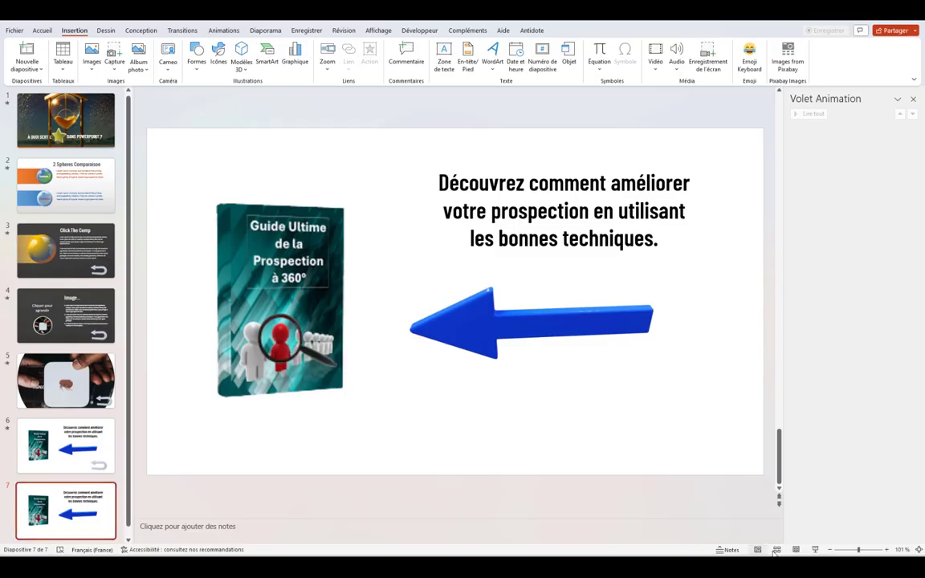
{"action": "left_click", "coordinate": [815, 550]}
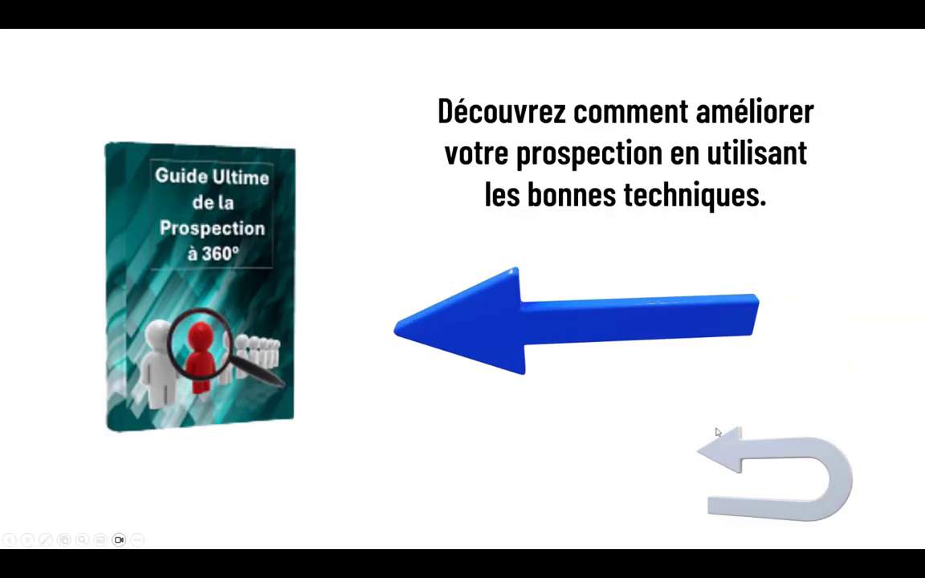
{"action": "left_click", "coordinate": [191, 287]}
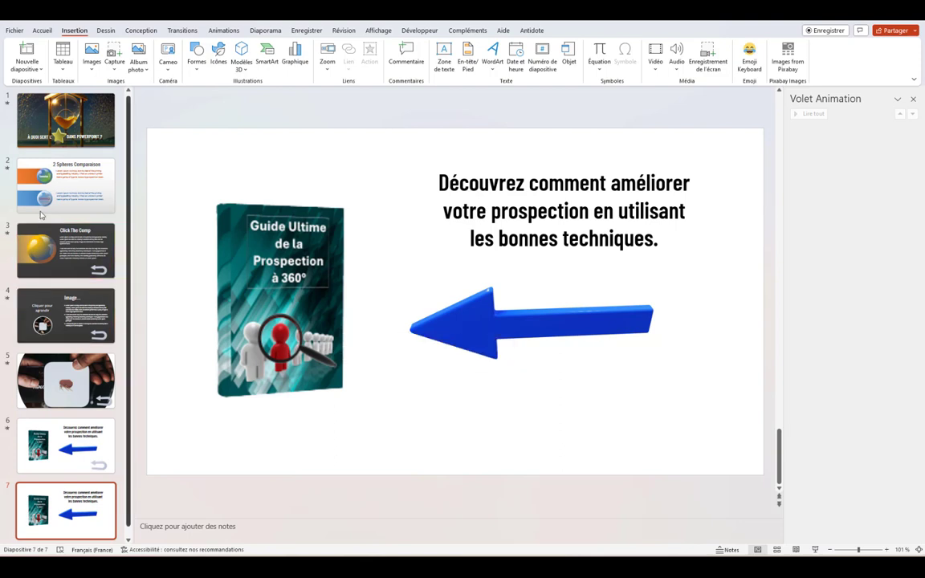
{"action": "scroll", "coordinate": [41, 214], "scroll_direction": "down", "scroll_amount": 1}
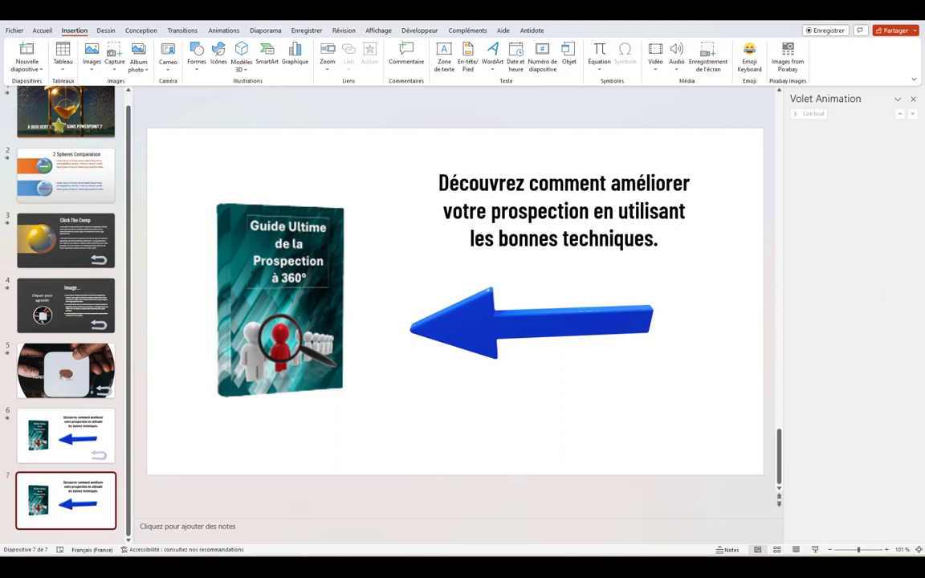
Step: Save As into the Bureau folder with type Diaporama PowerPoint (*.ppsx)
{"action": "left_click", "coordinate": [14, 31]}
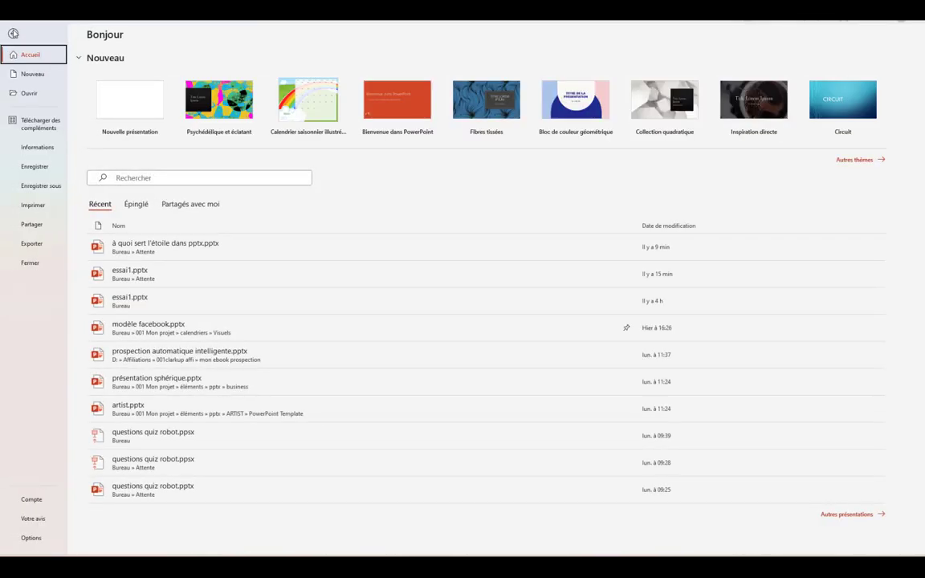
{"action": "left_click", "coordinate": [30, 186]}
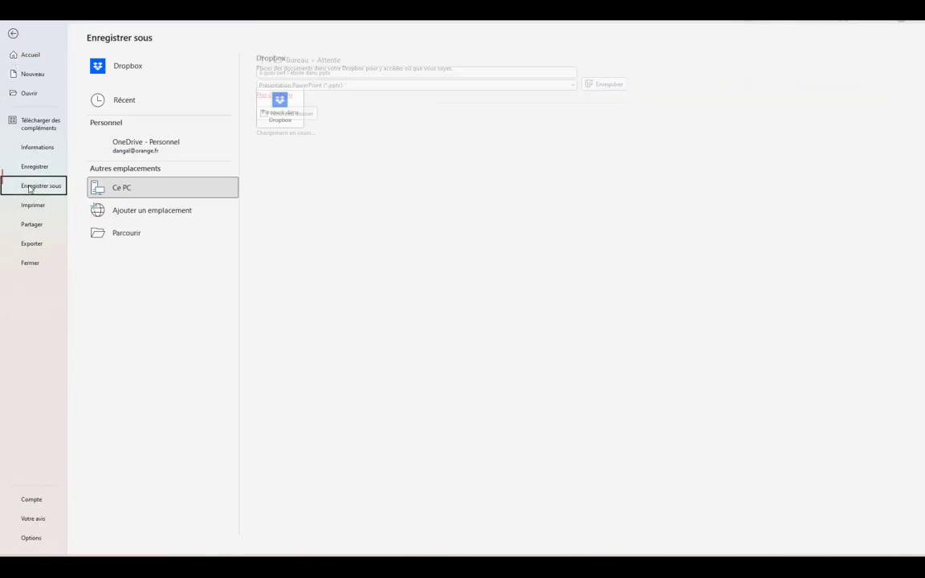
{"action": "left_click", "coordinate": [127, 233]}
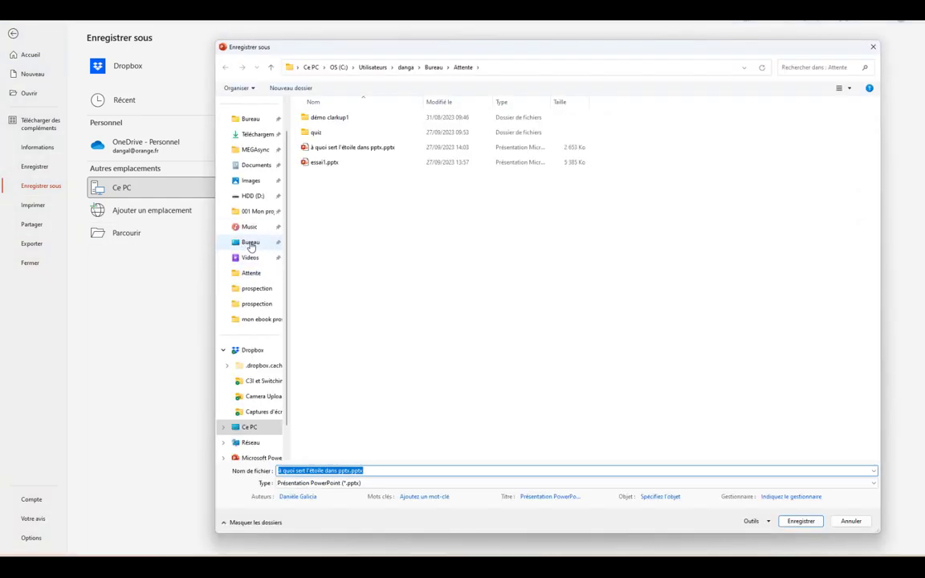
{"action": "left_click", "coordinate": [249, 242]}
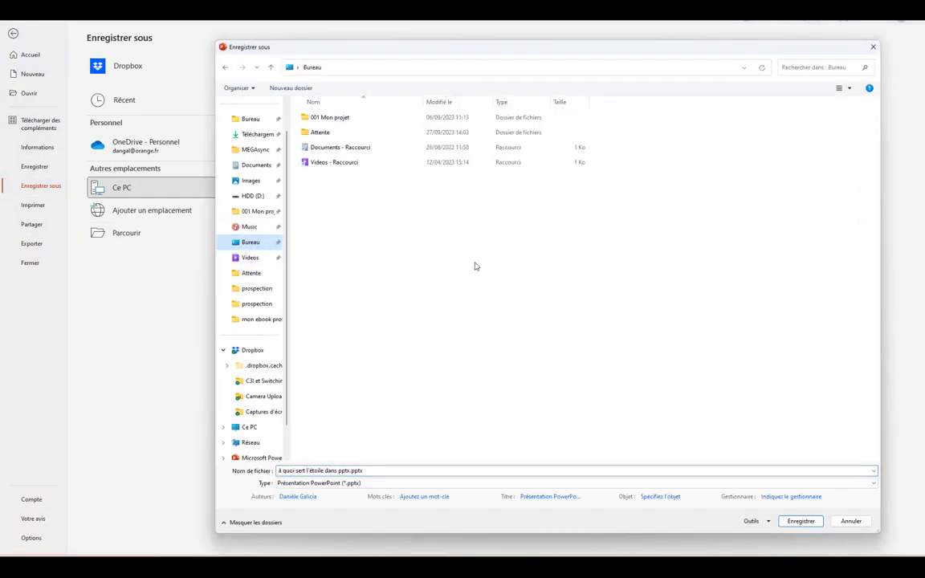
{"action": "left_click", "coordinate": [394, 485]}
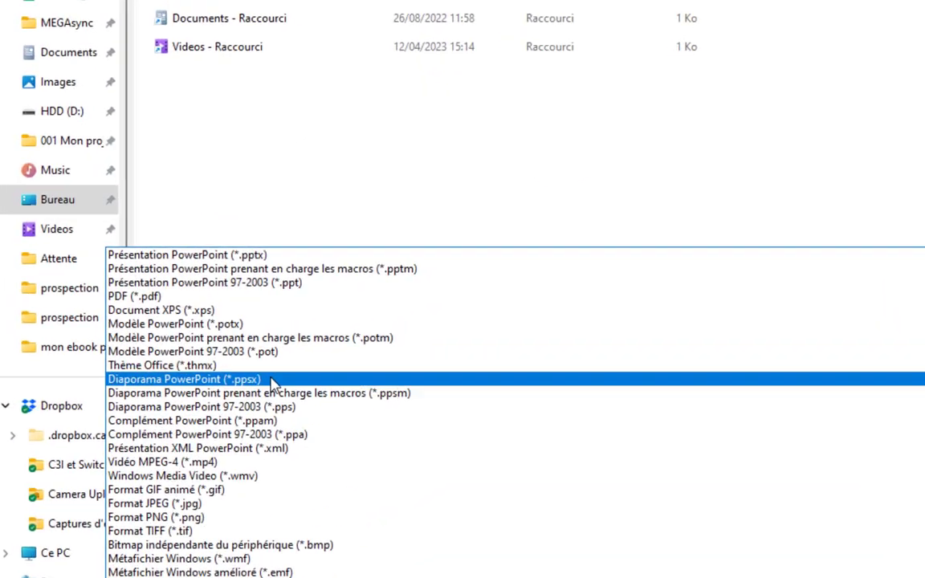
{"action": "left_click", "coordinate": [213, 389]}
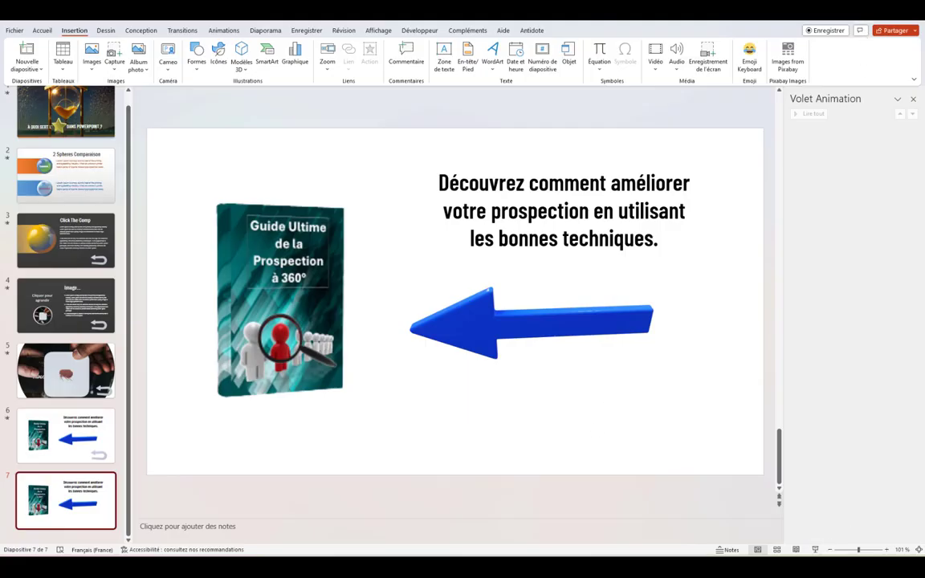
Step: Launch 'à quoi sert l'étoile dans pptx.ppsx' from the Bureau folder in File Explorer
{"action": "key", "text": "super+e"}
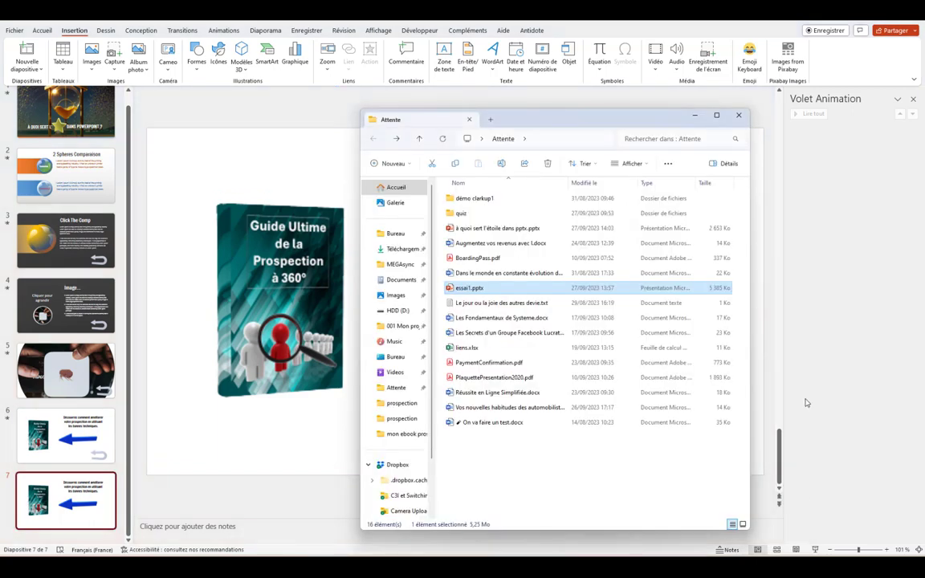
{"action": "left_click", "coordinate": [388, 358]}
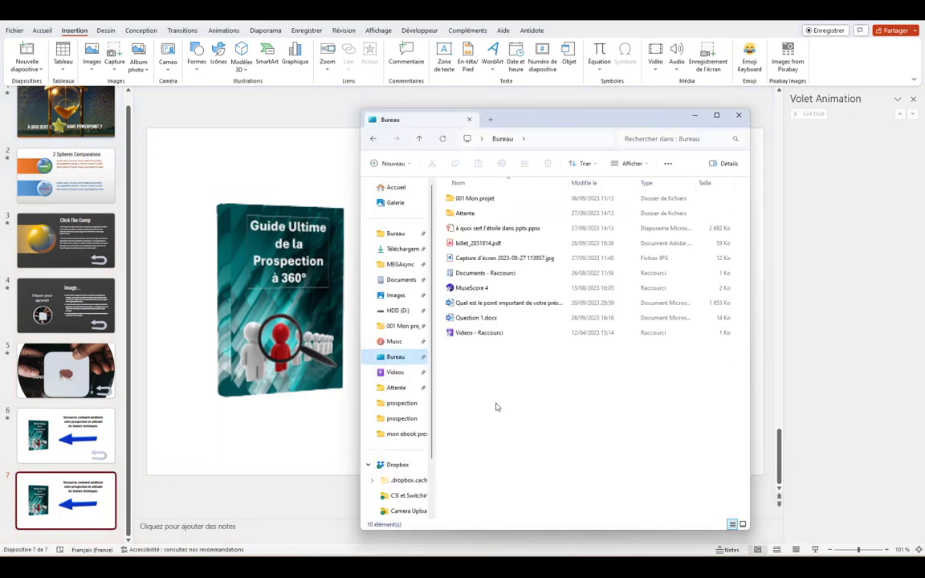
{"action": "left_click", "coordinate": [471, 231]}
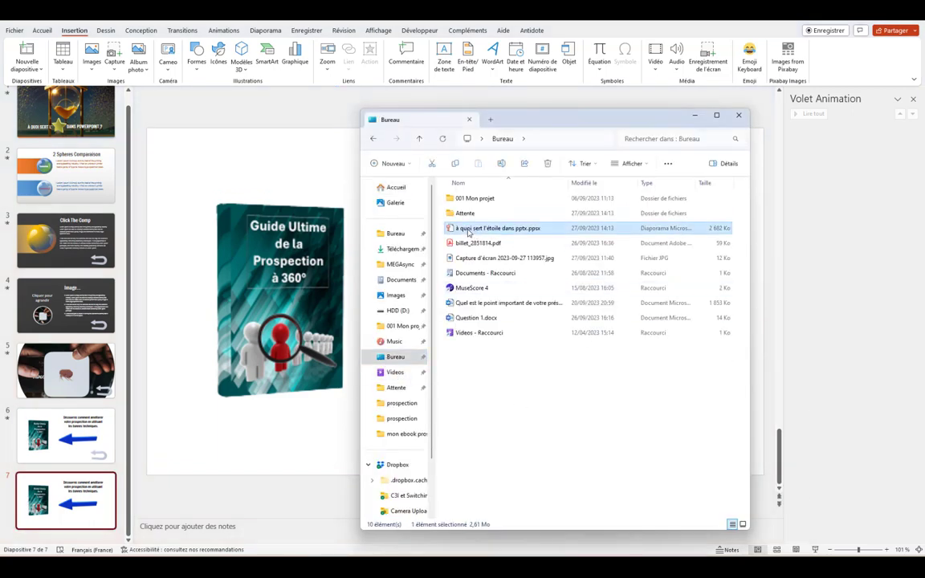
{"action": "double_click", "coordinate": [466, 231]}
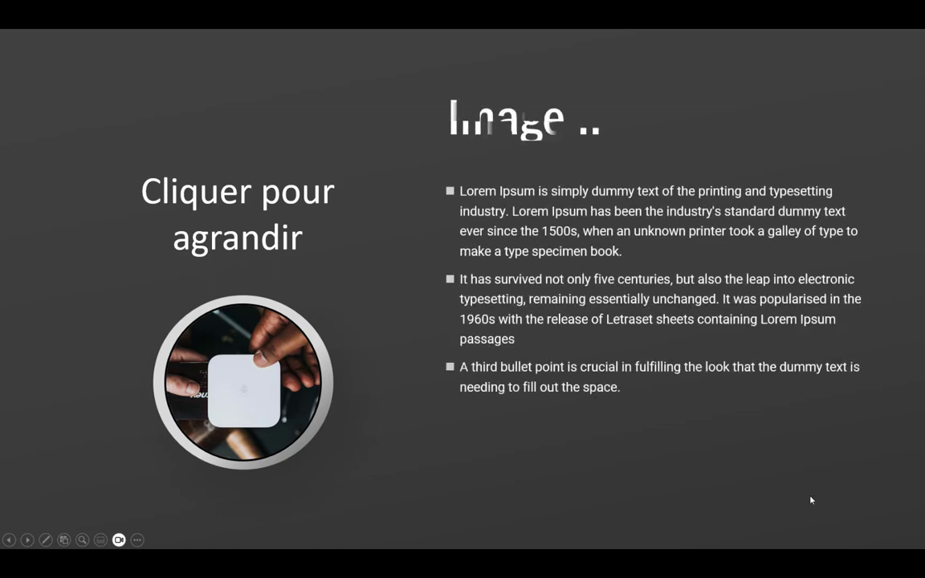
Step: Test the Proposition 1 and 2 links, the flea image zoom and the return arrows in the slideshow
{"action": "left_click", "coordinate": [826, 511]}
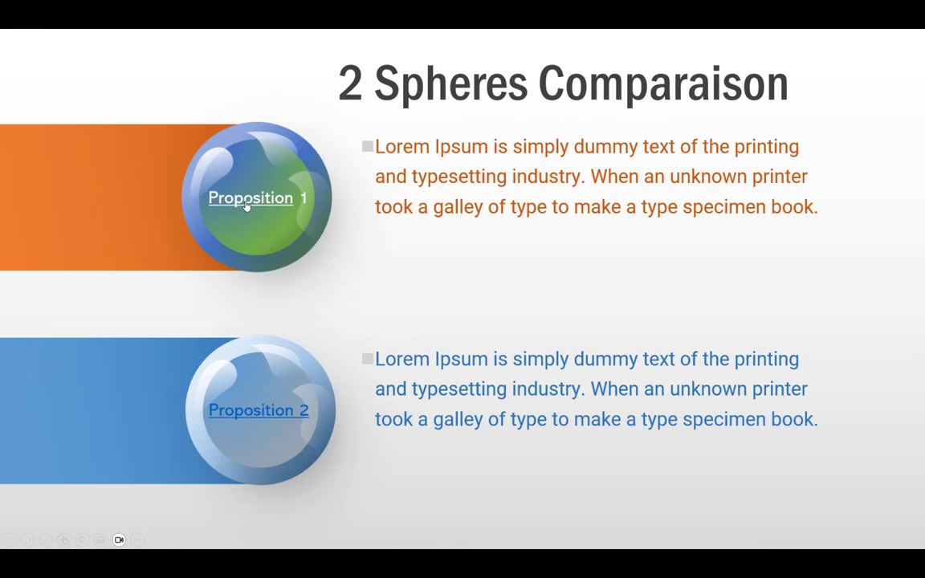
{"action": "left_click", "coordinate": [246, 202]}
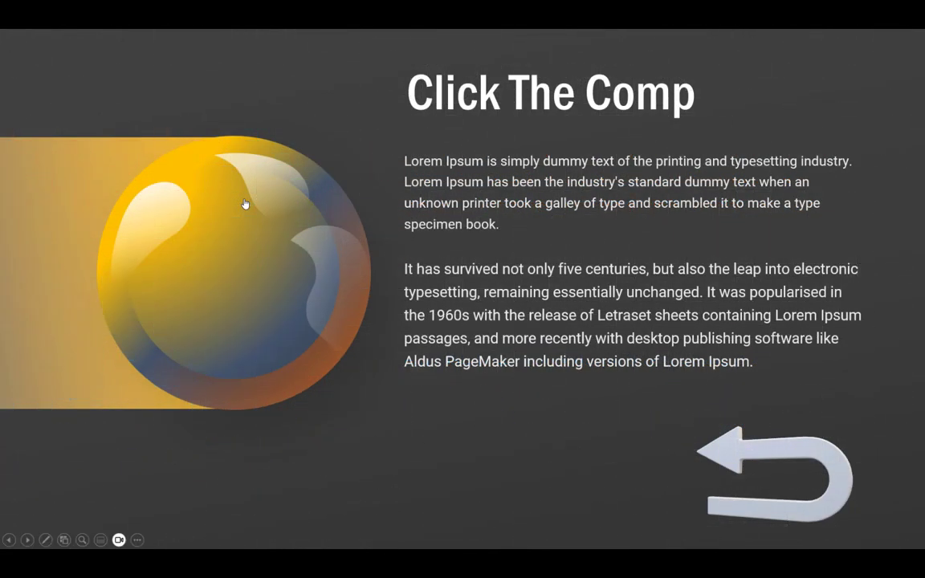
{"action": "left_click", "coordinate": [801, 450]}
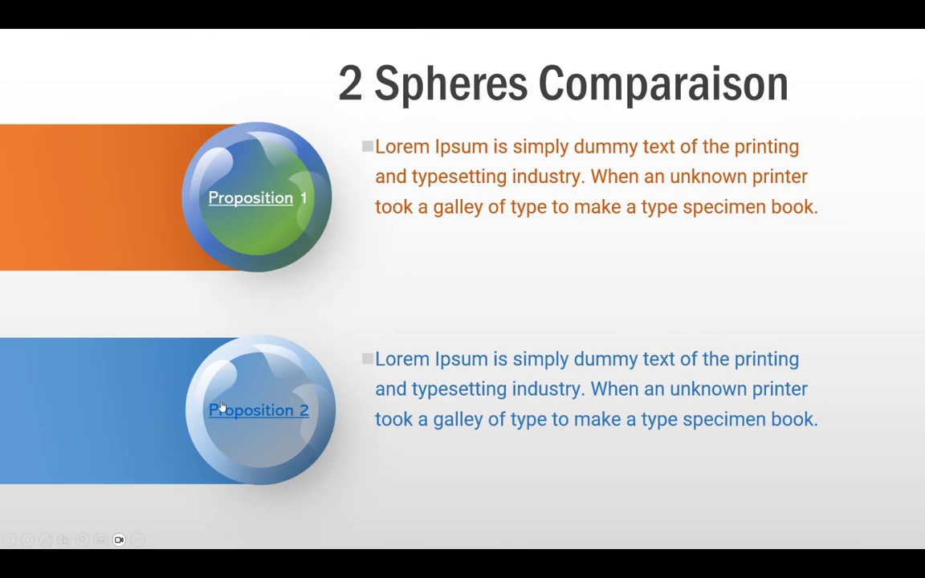
{"action": "left_click", "coordinate": [231, 411]}
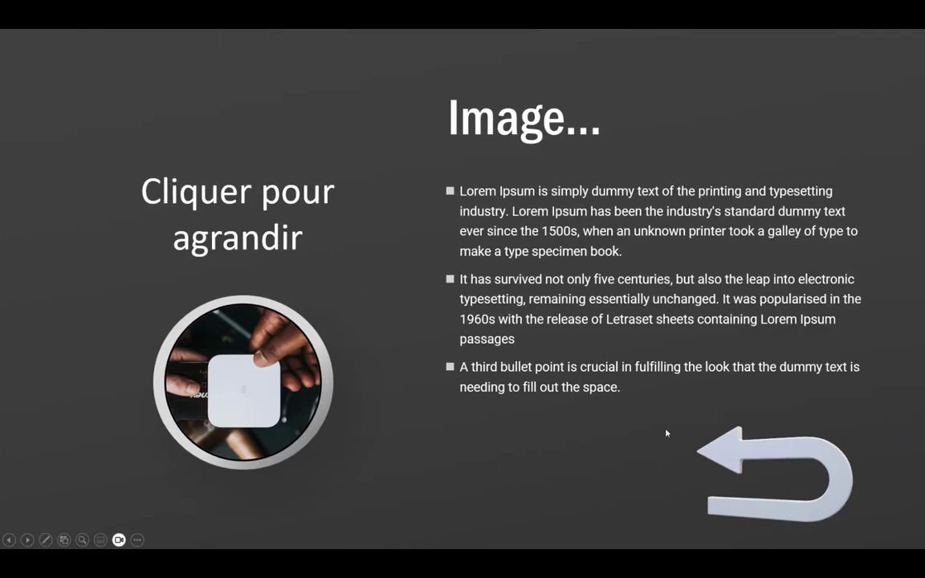
{"action": "left_click", "coordinate": [242, 387]}
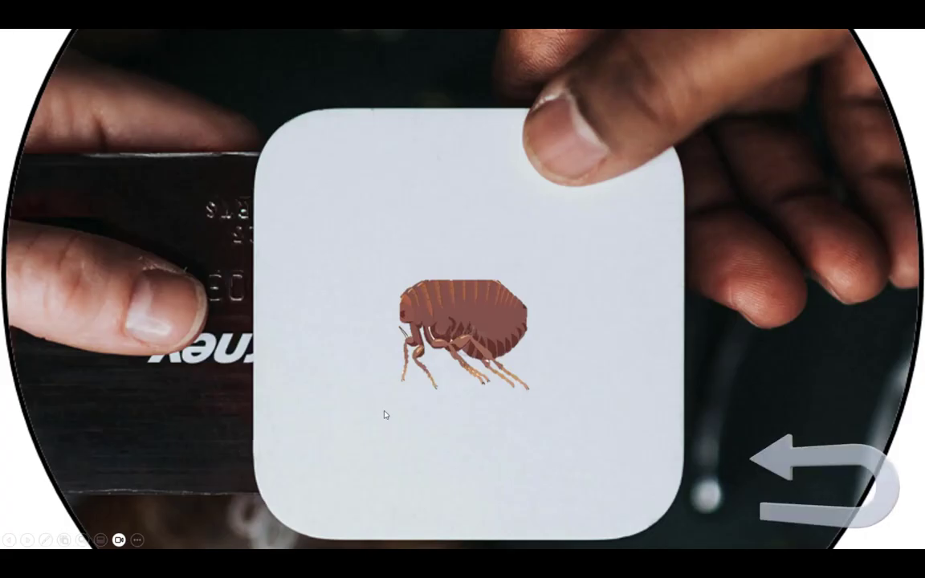
{"action": "left_click", "coordinate": [819, 465]}
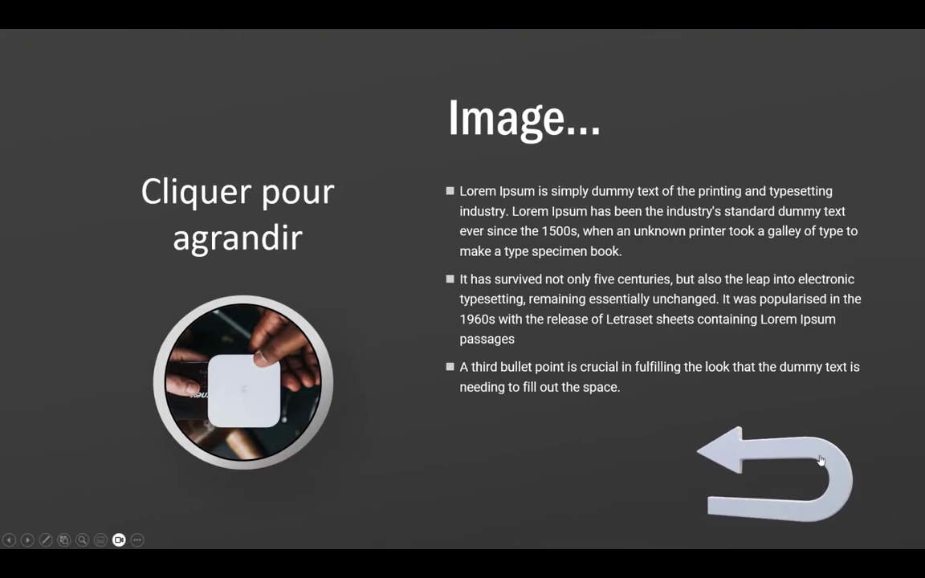
{"action": "left_click", "coordinate": [821, 460]}
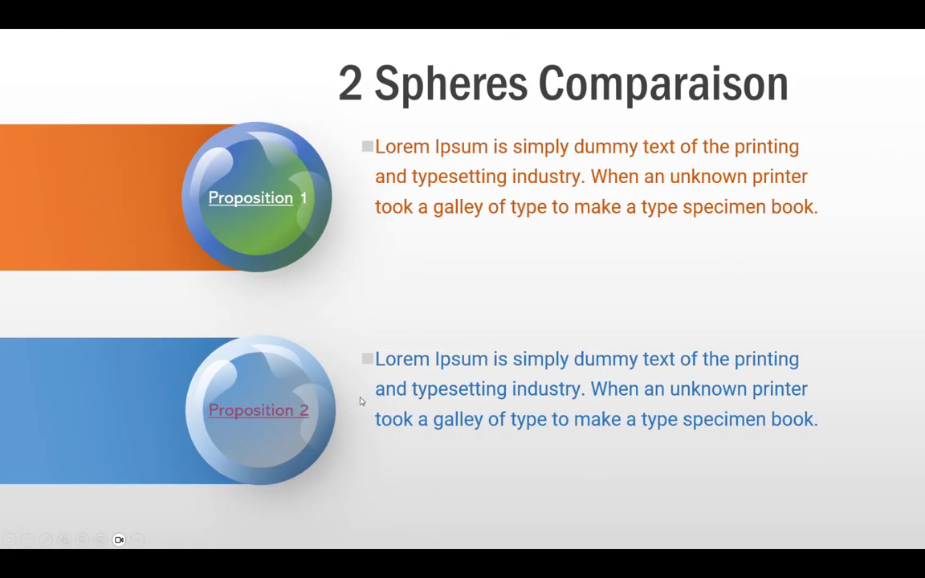
Step: Check that the guide book image opens the Prospection efficace page, then end the slideshow
{"action": "left_click", "coordinate": [683, 482]}
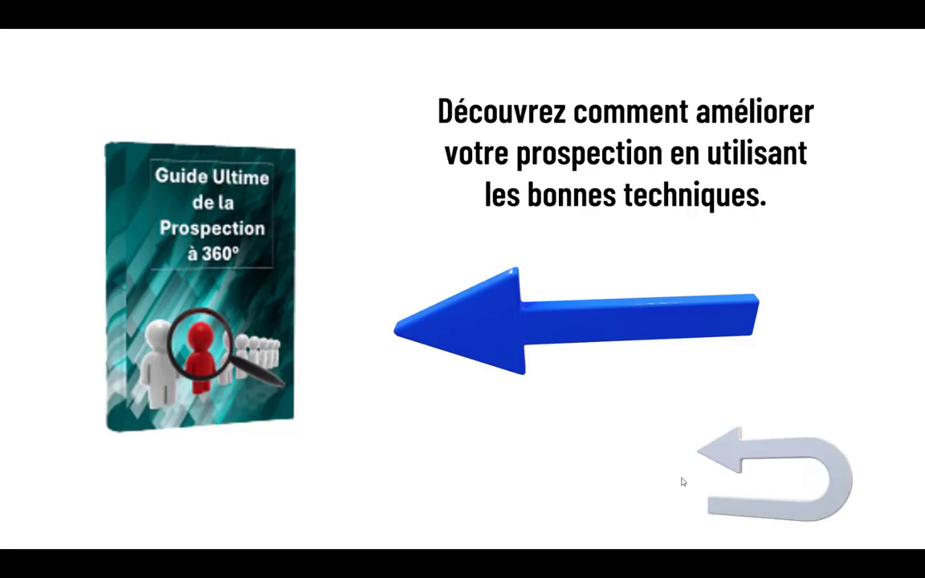
{"action": "left_click", "coordinate": [235, 253]}
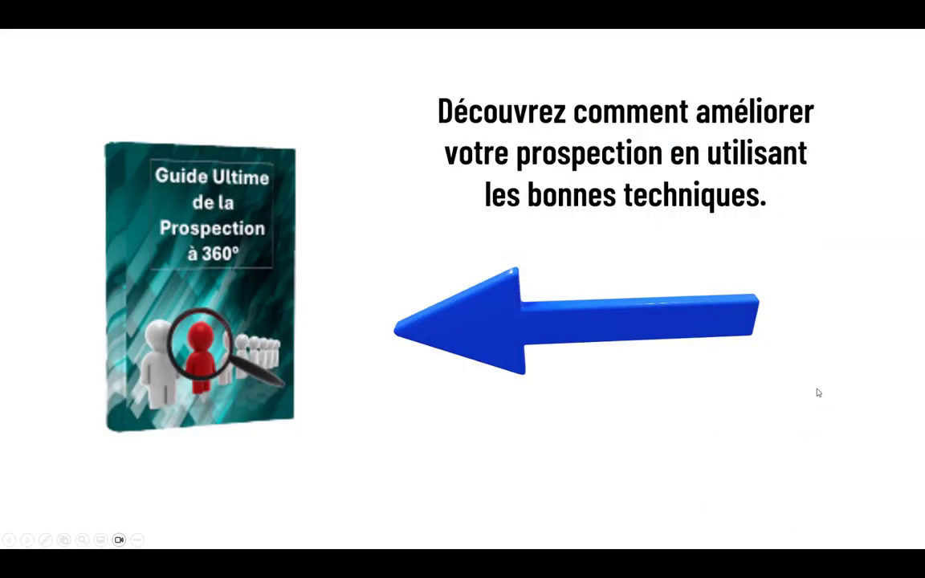
{"action": "key", "text": "Escape"}
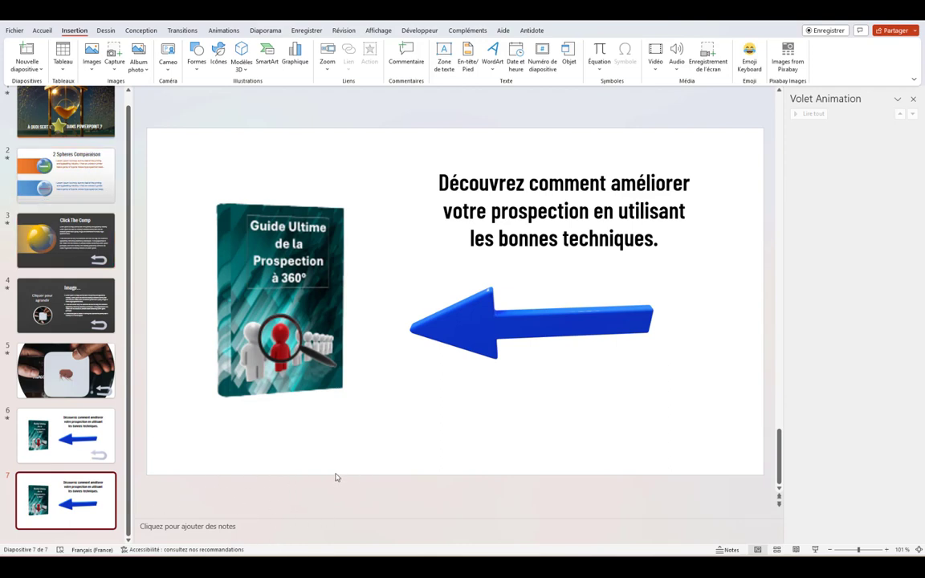
Step: Scroll up in the slide thumbnail pane to bring slide 6, the flea close-up, back into the editor
{"action": "scroll", "coordinate": [320, 481], "scroll_direction": "up", "scroll_amount": 5}
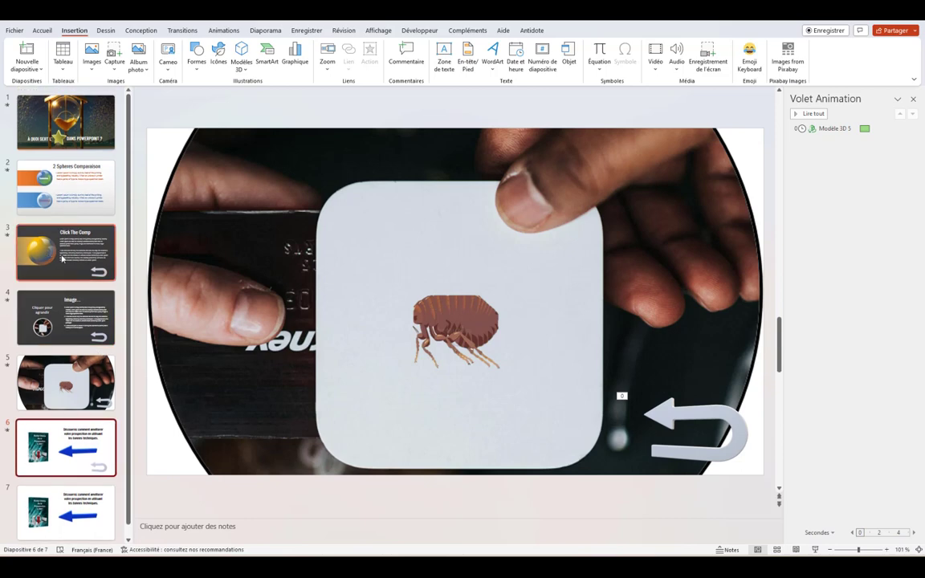